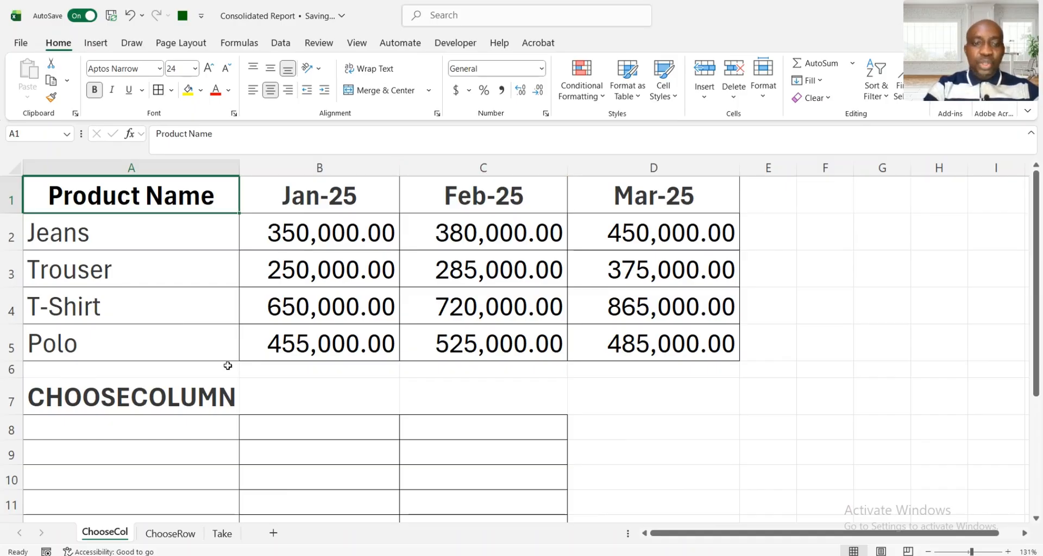
# Start a CHOOSECOLS formula in cell A8 of the ChooseCol sheet with the product table A1:D5 as its array.
pyautogui.click(126, 436)
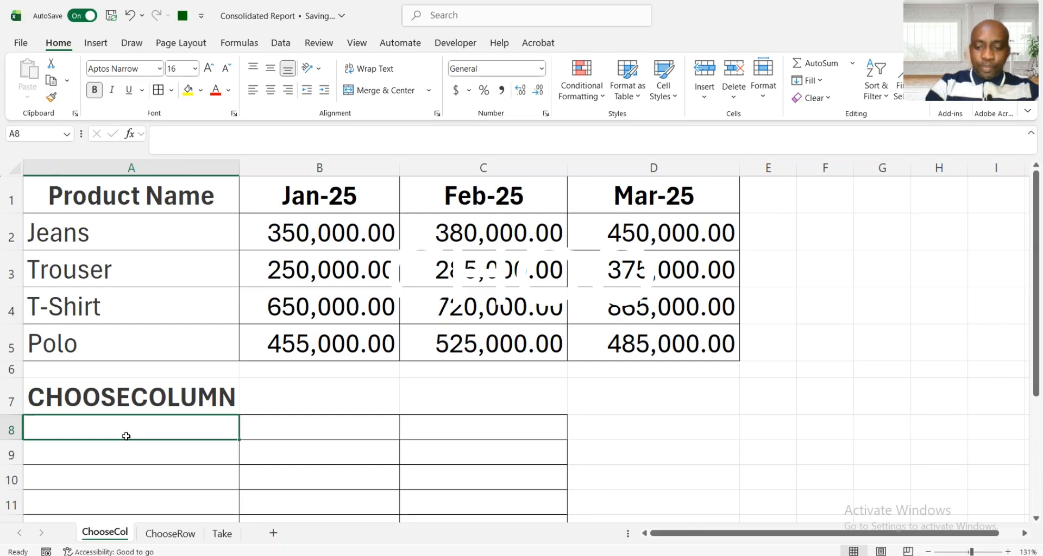
pyautogui.write('=choose')
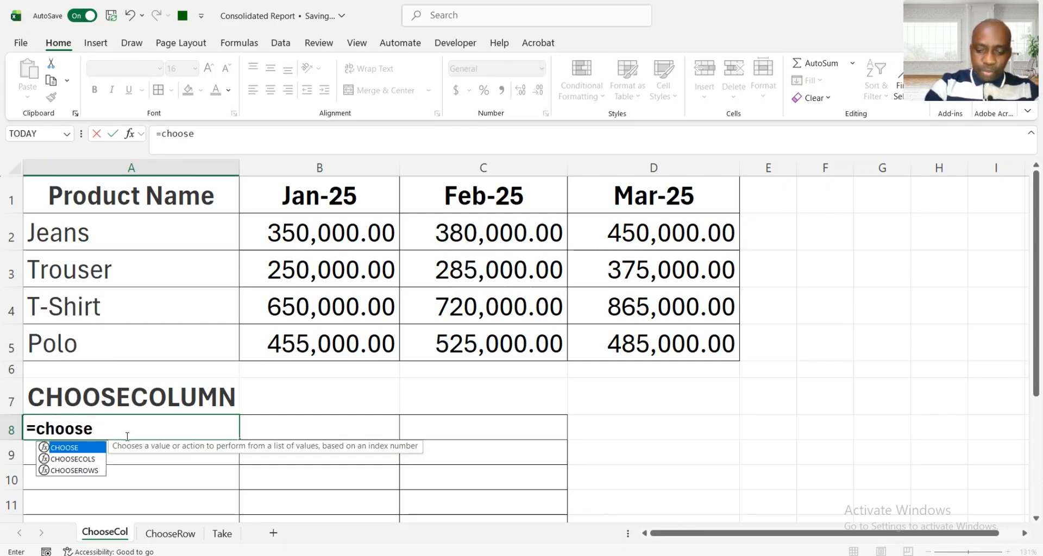
pyautogui.press('Down')
pyautogui.press('Tab')
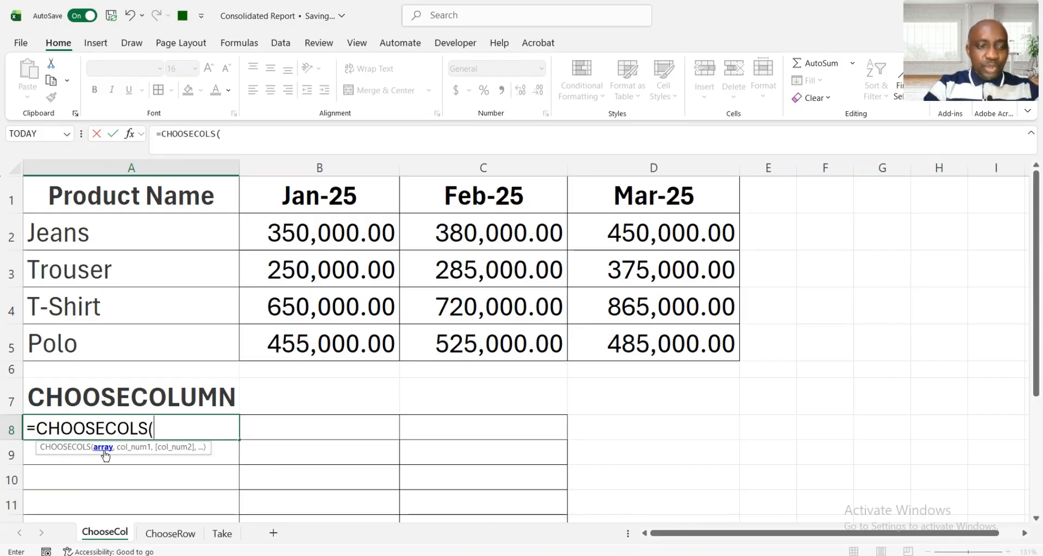
pyautogui.click(135, 189)
pyautogui.hotkey('ctrl', 'shift', 'Right')
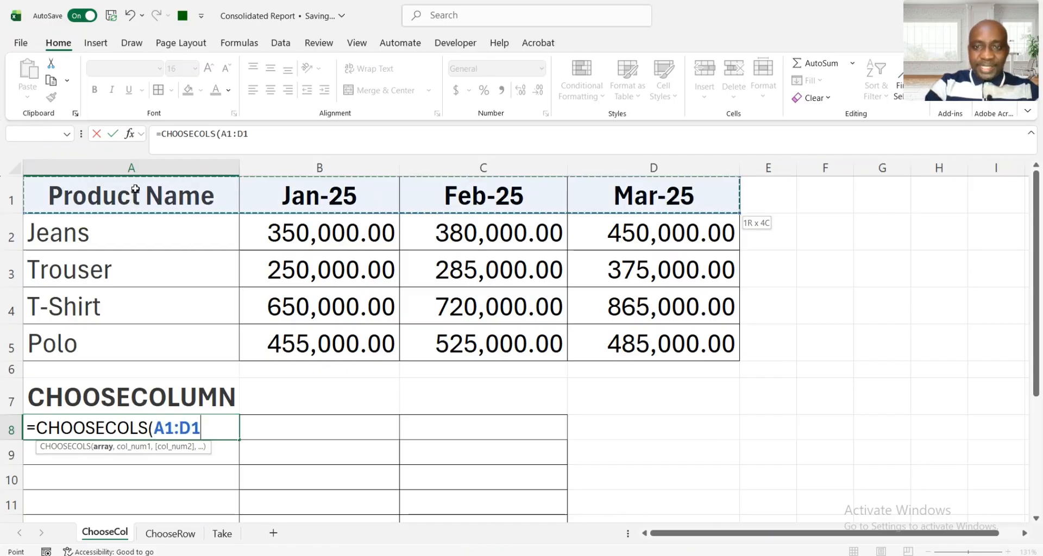
pyautogui.hotkey('ctrl', 'shift', 'Down')
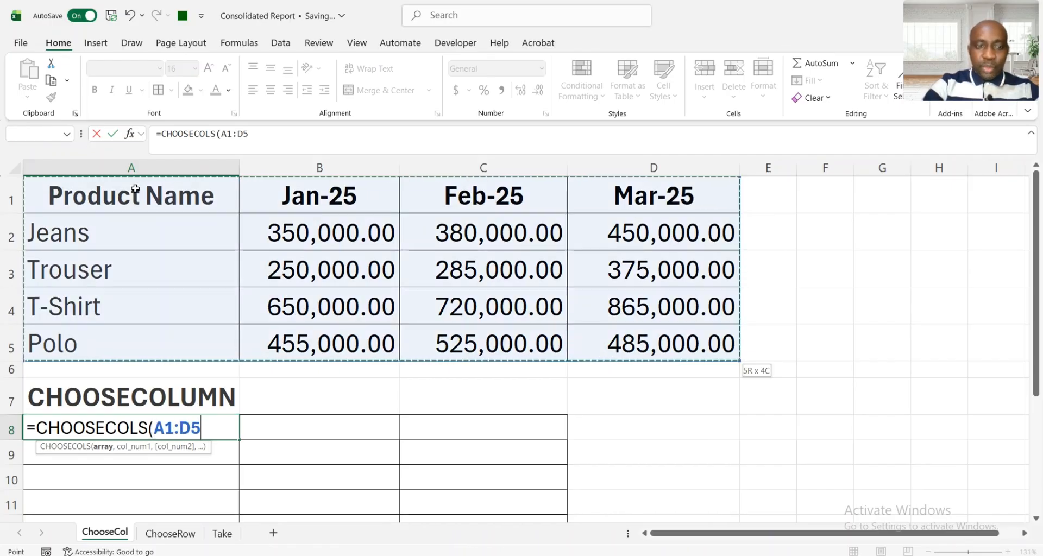
pyautogui.write(',')
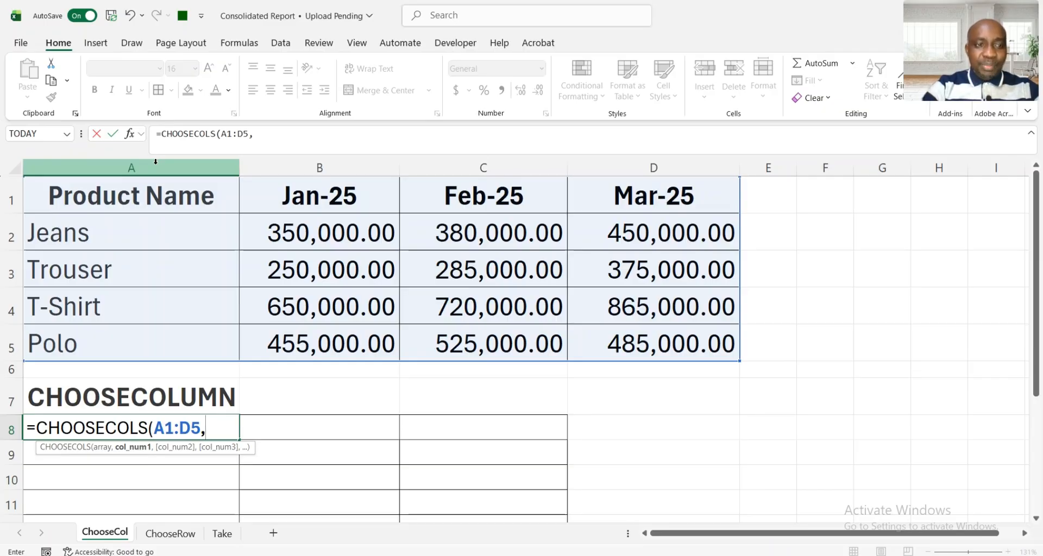
# Complete the CHOOSECOLS formula with column numbers 1, 2 and 4 and enter it in the cell.
pyautogui.write('1')
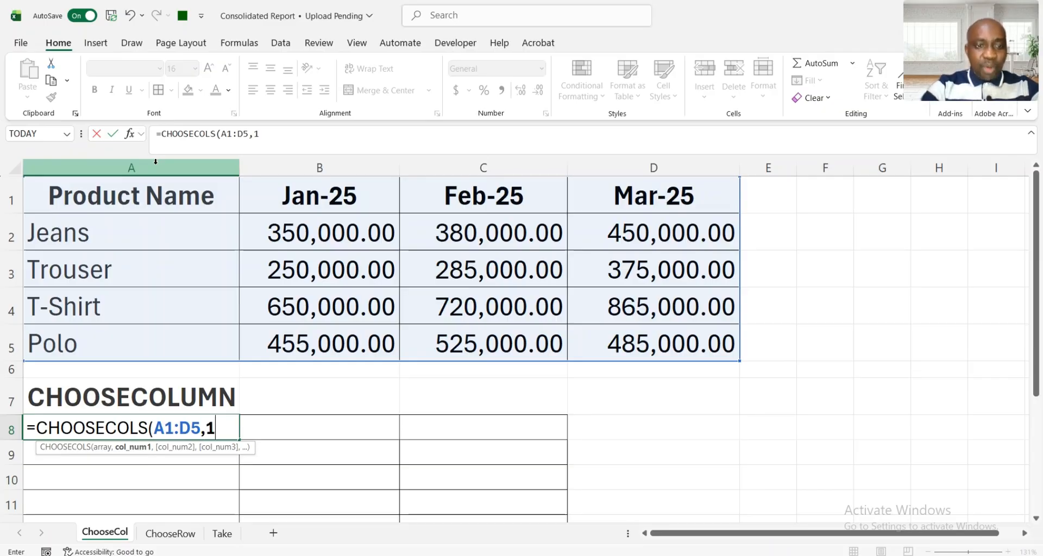
pyautogui.write(',2')
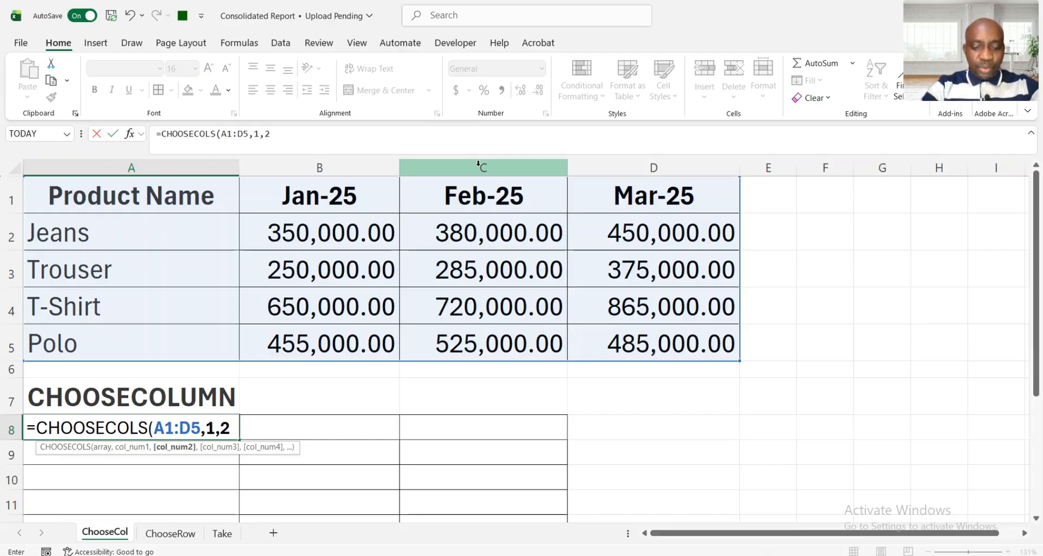
pyautogui.write(',')
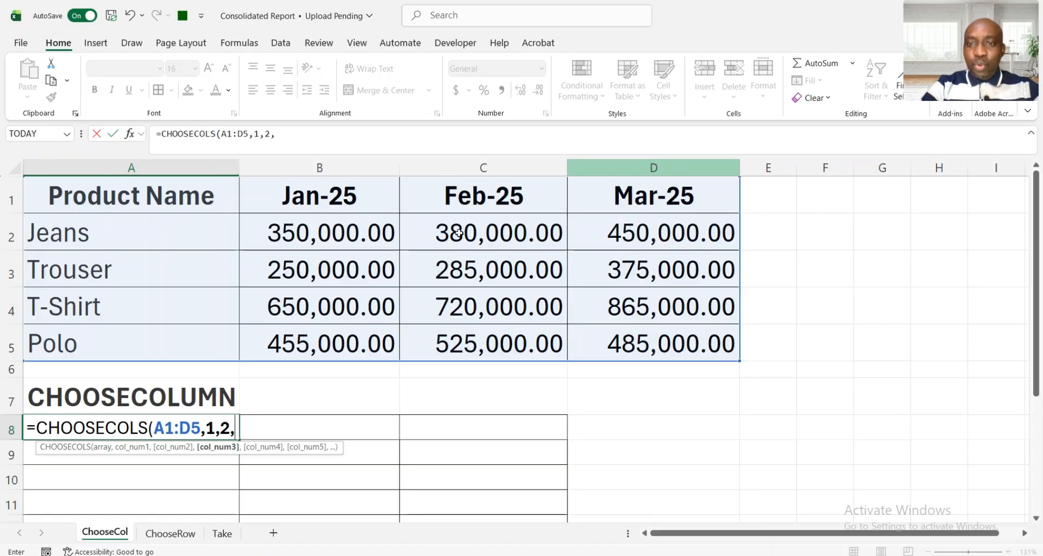
pyautogui.write('4')
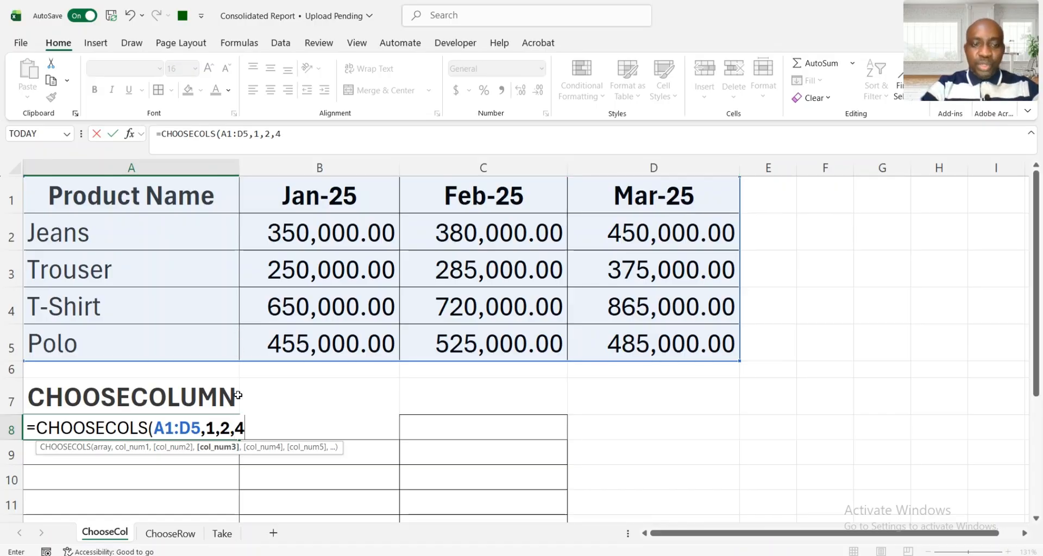
pyautogui.write(')')
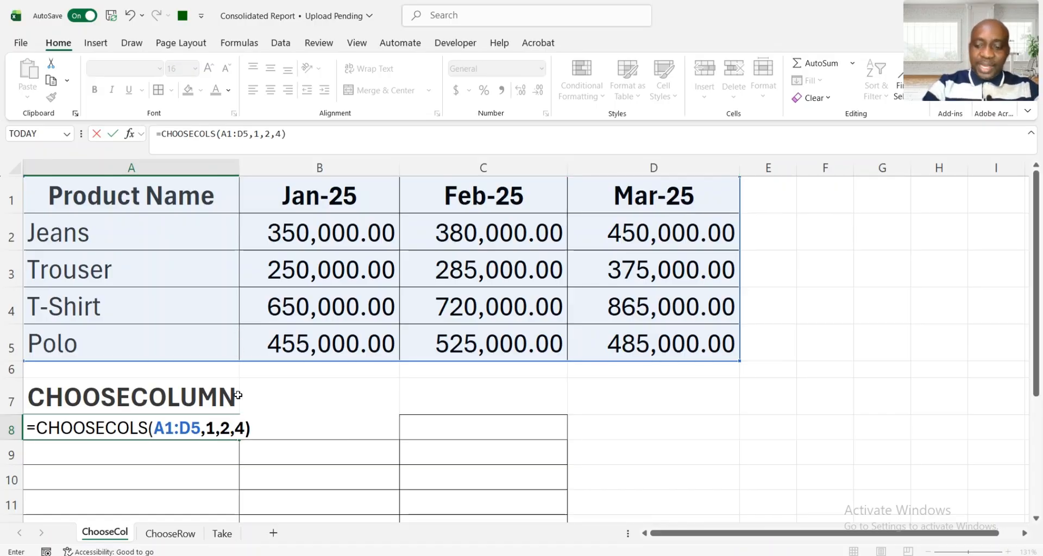
pyautogui.press('Return')
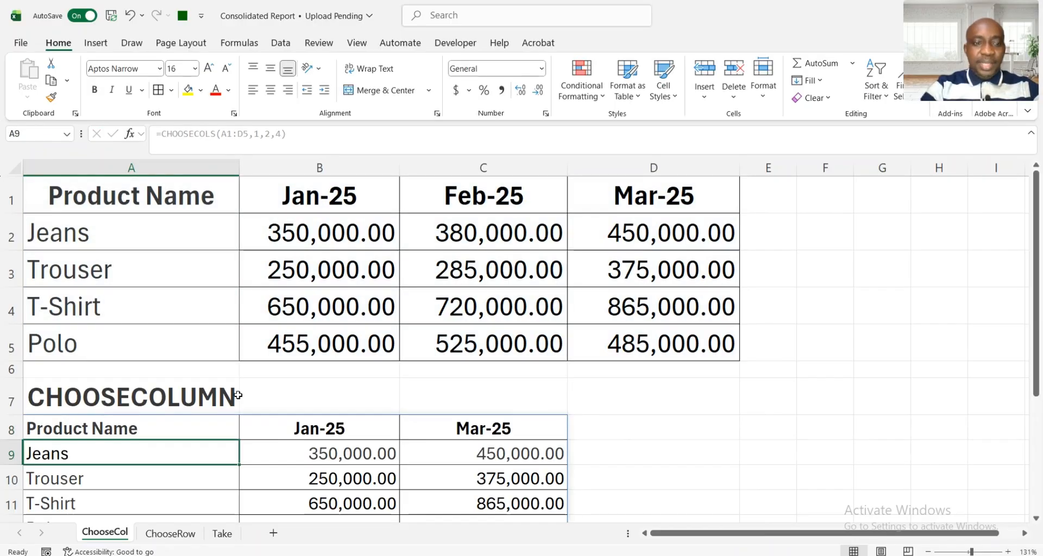
# Compare the extracted columns under the CHOOSECOLUMN heading with the source product table.
pyautogui.click(306, 429)
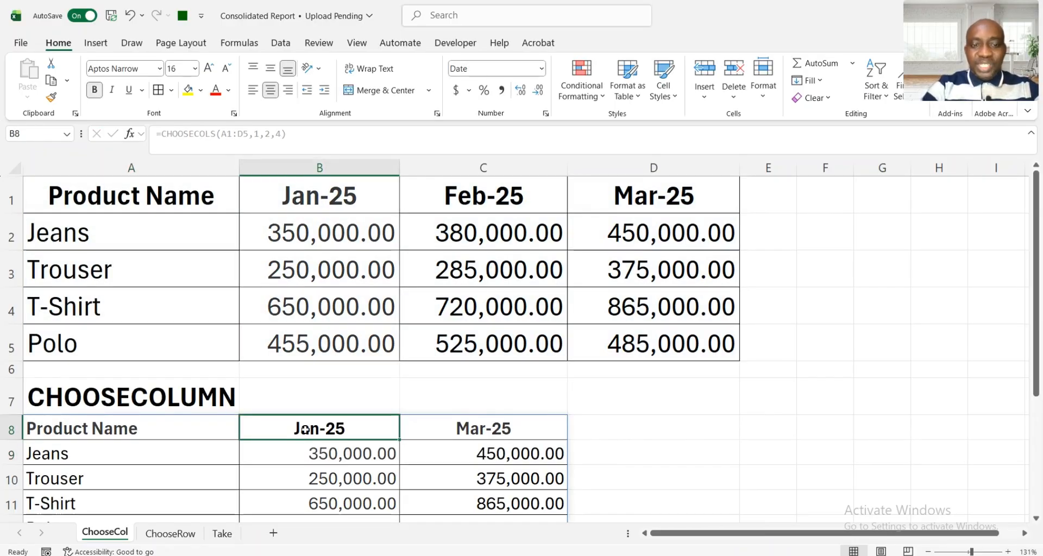
pyautogui.scroll(-1, 457, 411)
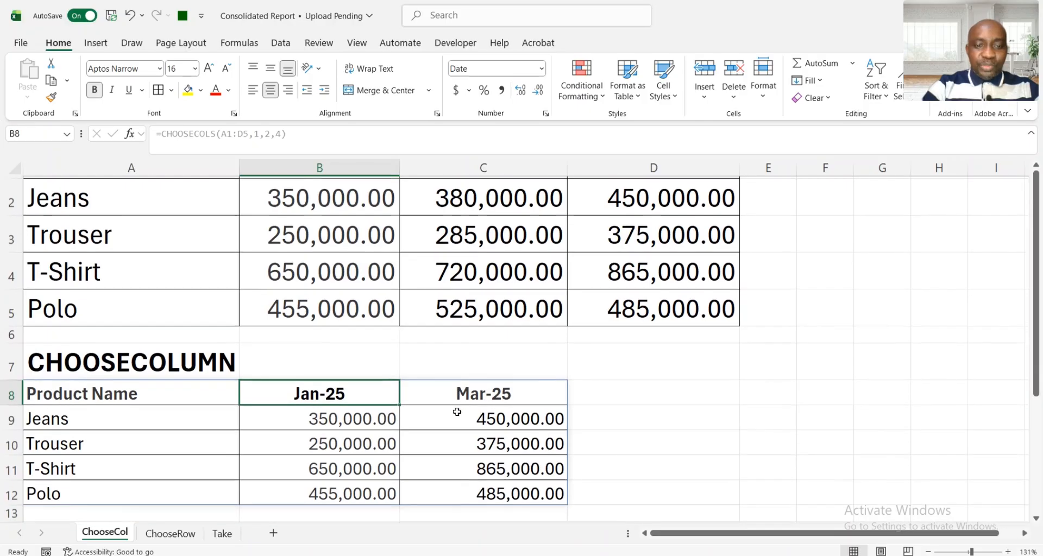
pyautogui.scroll(1, 516, 385)
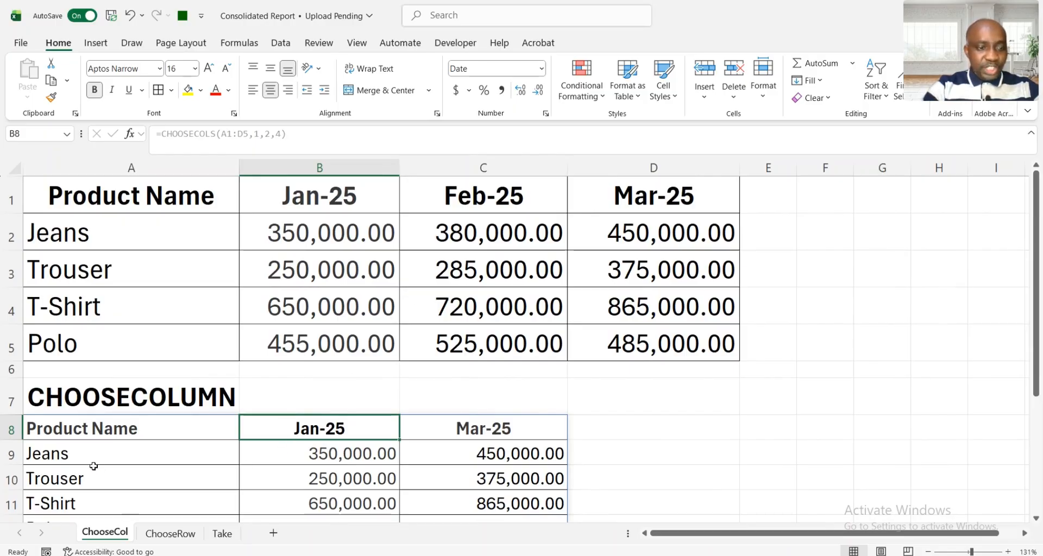
pyautogui.scroll(-1, 160, 472)
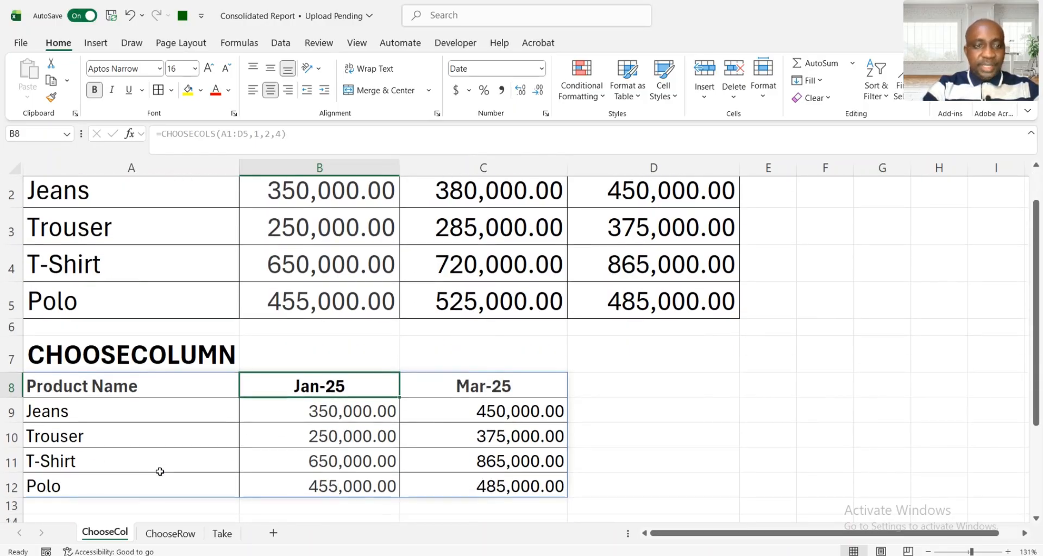
pyautogui.scroll(1, 159, 472)
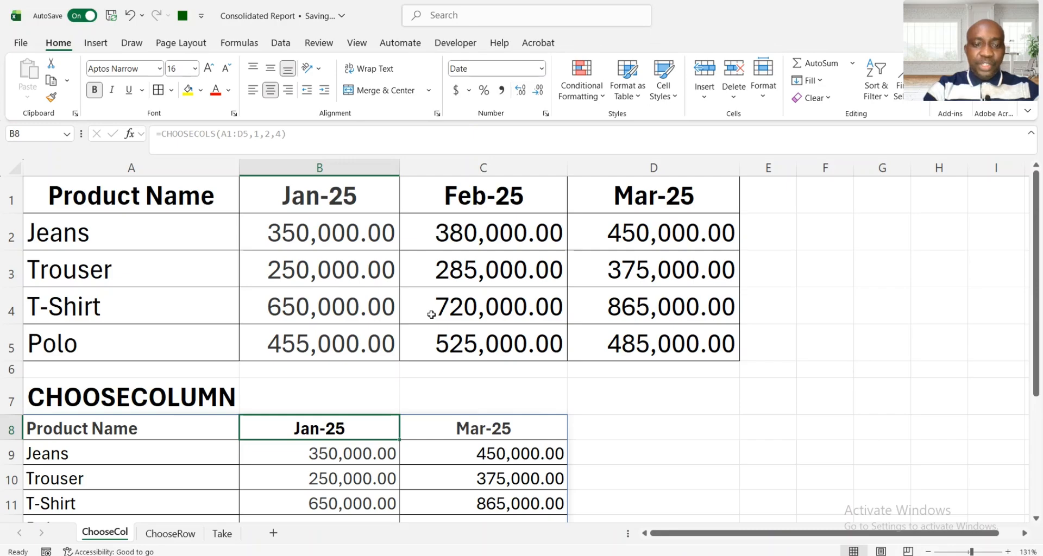
# Switch to the ChooseRow sheet and examine rows 1 to 3 of its product table.
pyautogui.click(178, 535)
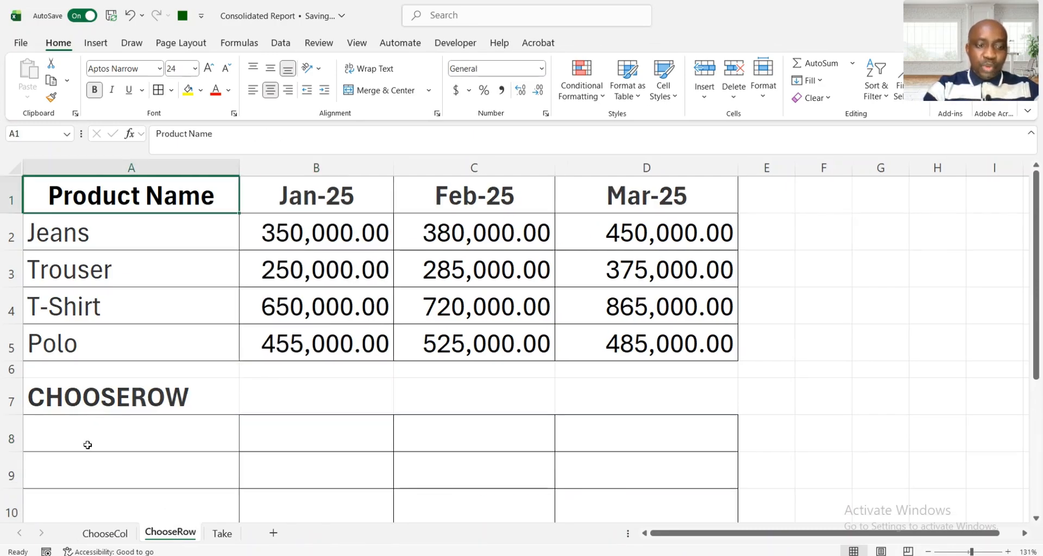
pyautogui.click(121, 444)
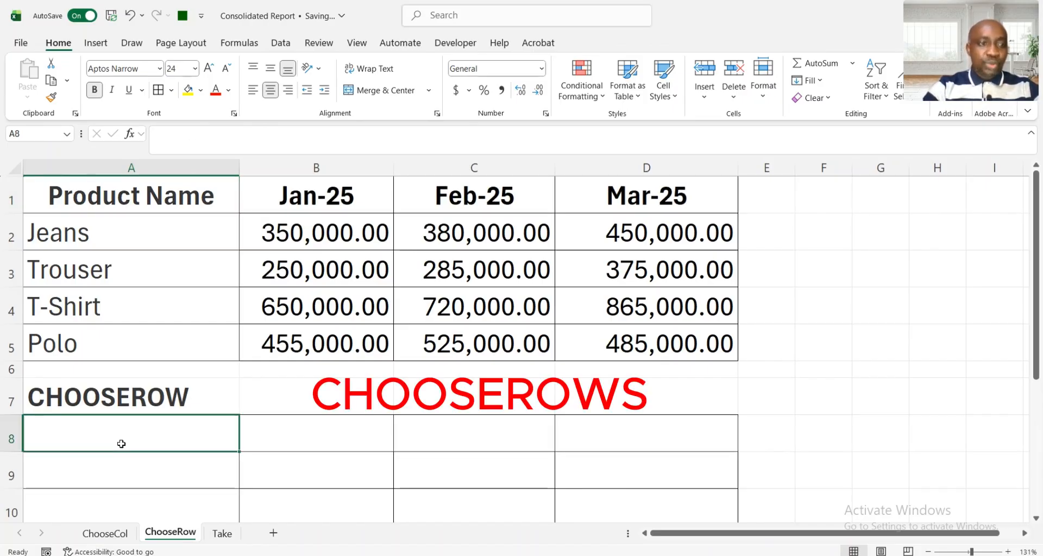
pyautogui.click(6, 236)
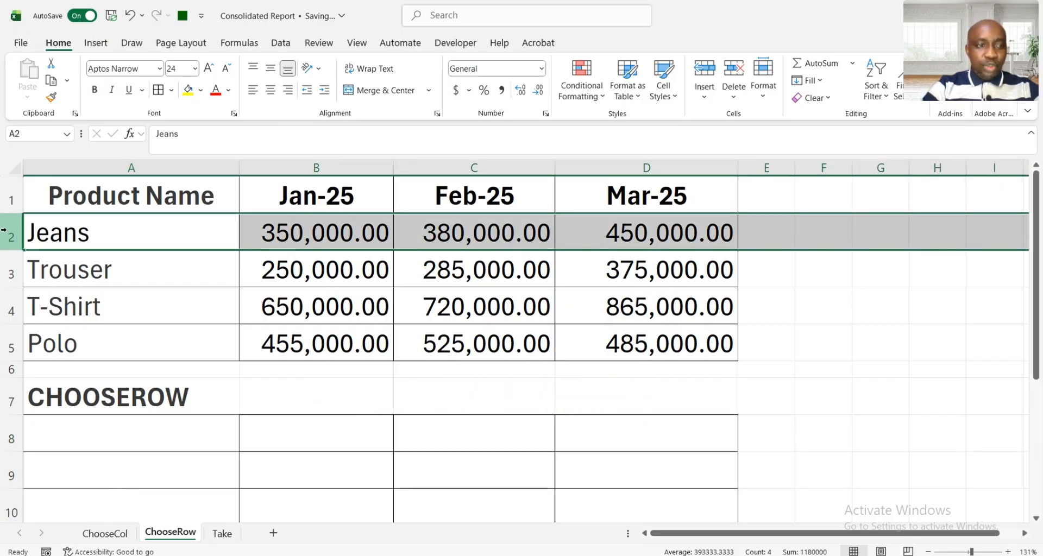
pyautogui.click(20, 261)
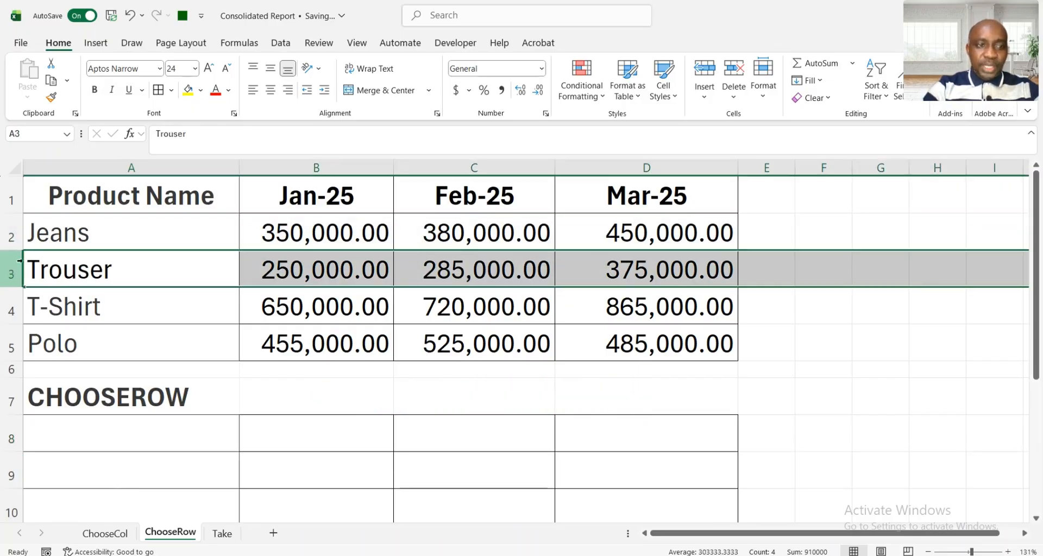
pyautogui.click(11, 197)
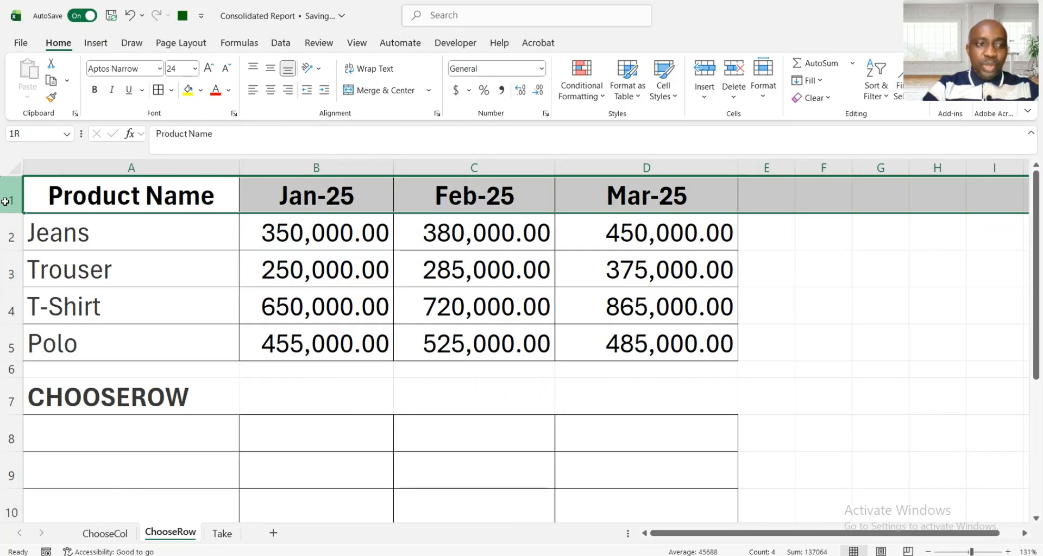
pyautogui.click(5, 236)
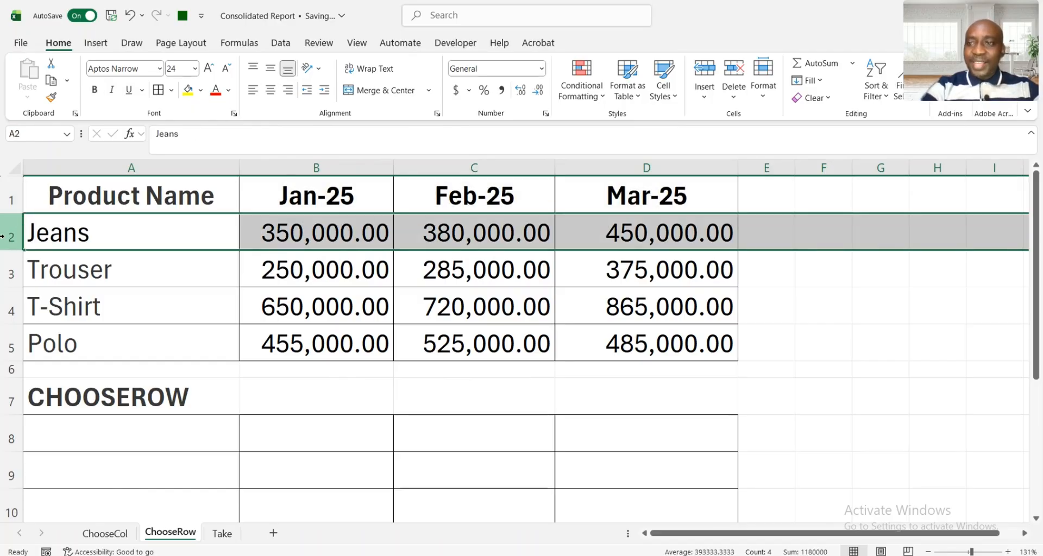
# Start a CHOOSEROWS formula in cell A8 under the CHOOSEROW heading with the product table A1:D5 as its array.
pyautogui.click(91, 430)
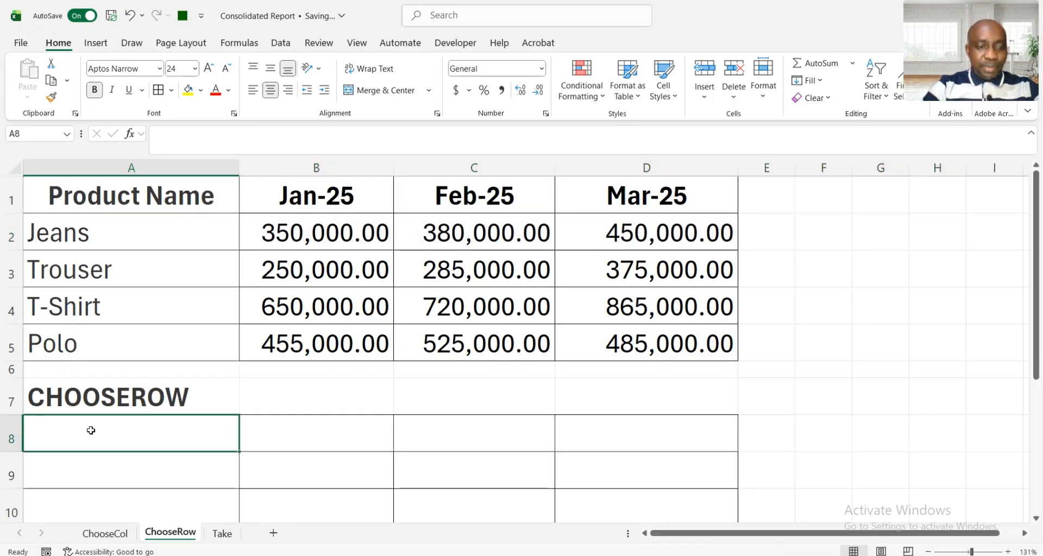
pyautogui.write('=')
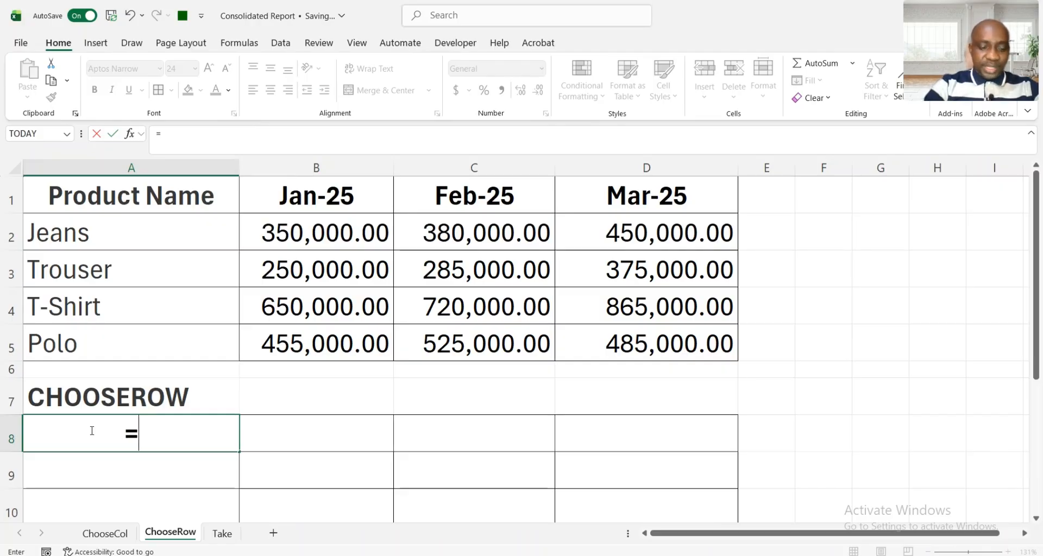
pyautogui.write('choos')
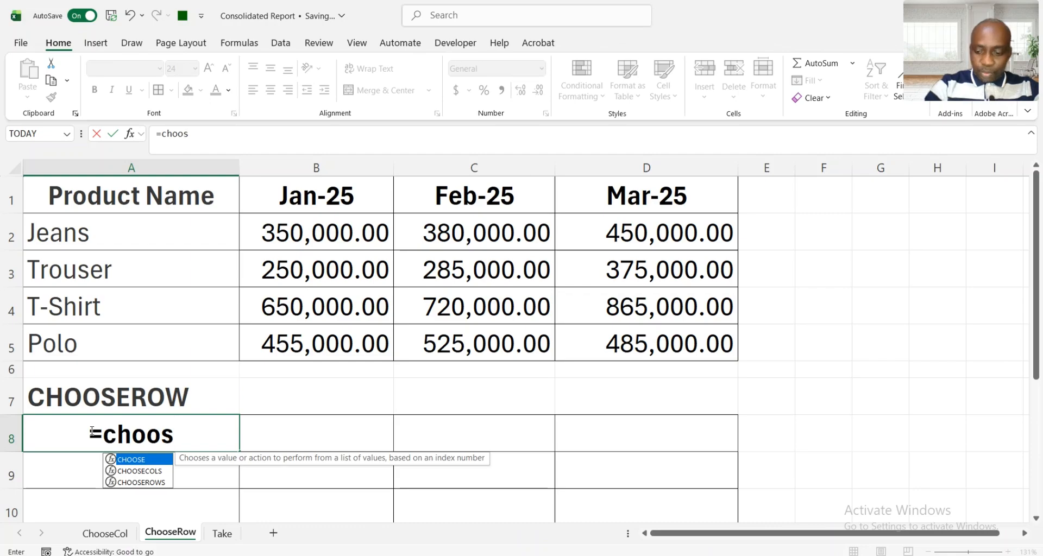
pyautogui.press('Down')
pyautogui.press('Down')
pyautogui.press('Tab')
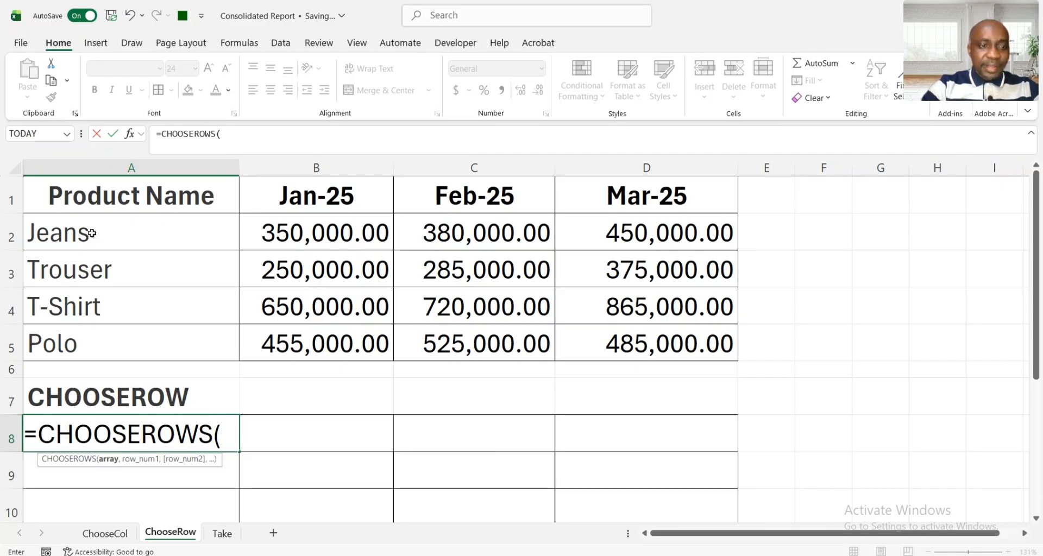
pyautogui.click(101, 197)
pyautogui.hotkey('ctrl', 'shift', 'Right')
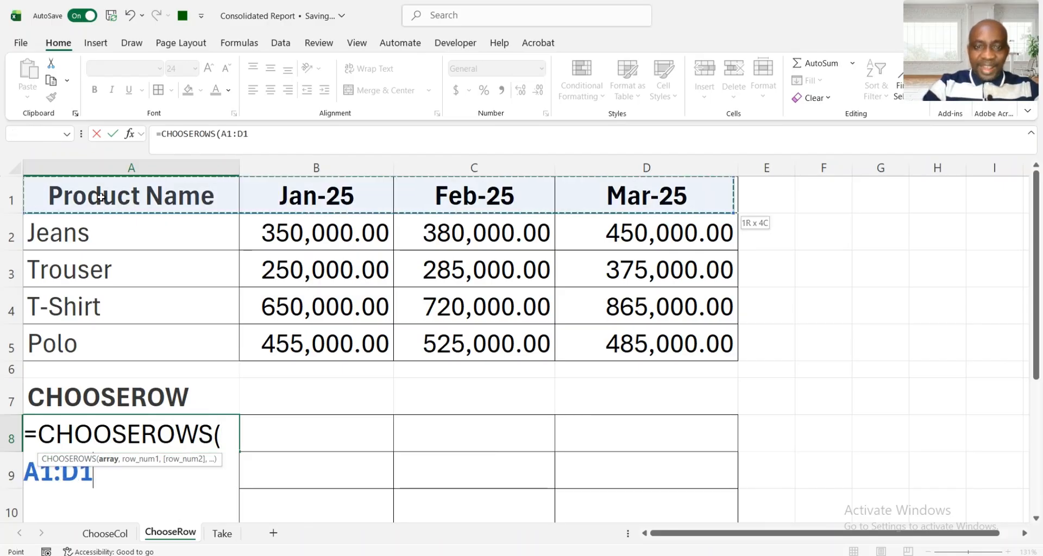
pyautogui.hotkey('ctrl', 'shift', 'Down')
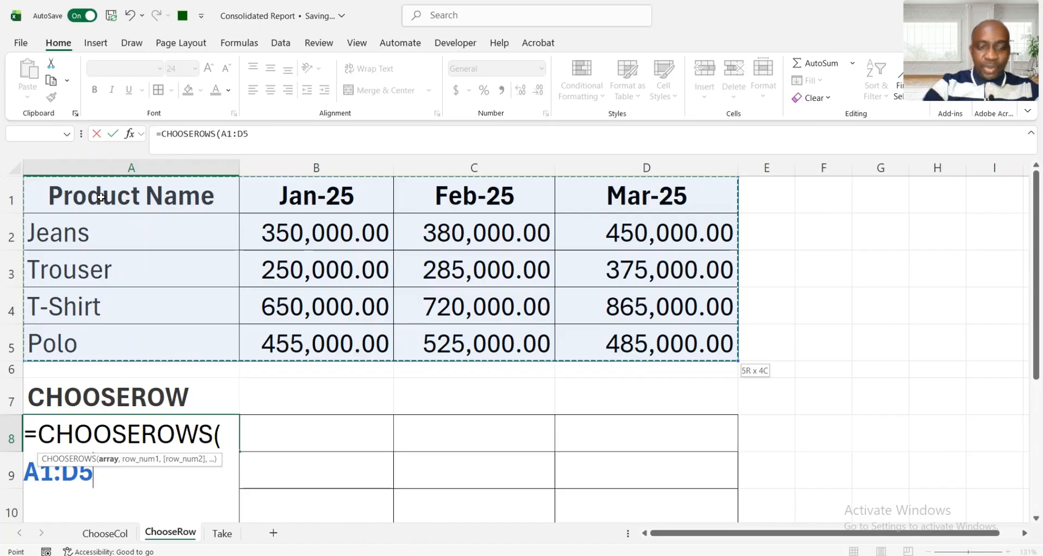
pyautogui.write(',')
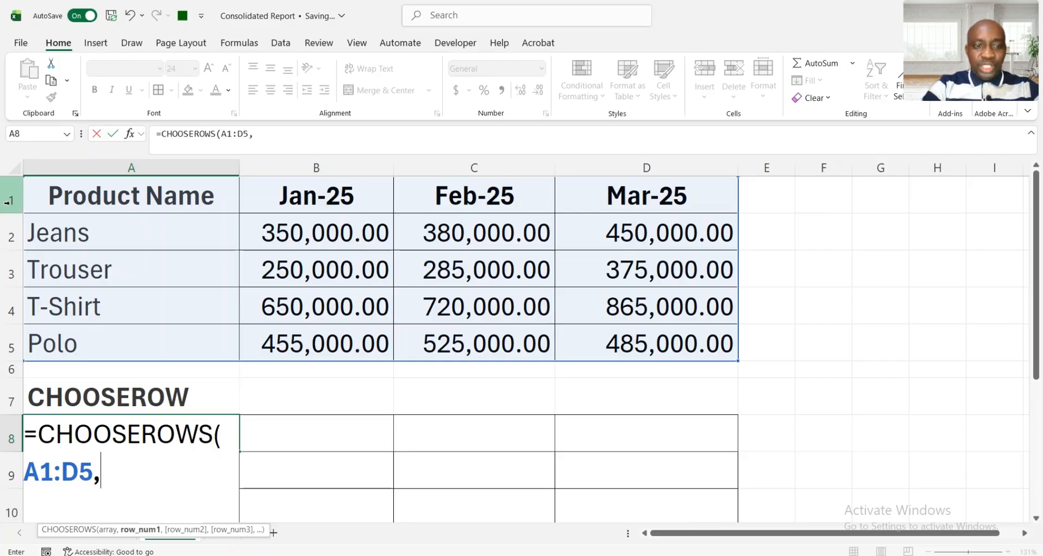
# Complete the CHOOSEROWS formula with row numbers 1, 4 and 5 and enter it in the cell.
pyautogui.write('1')
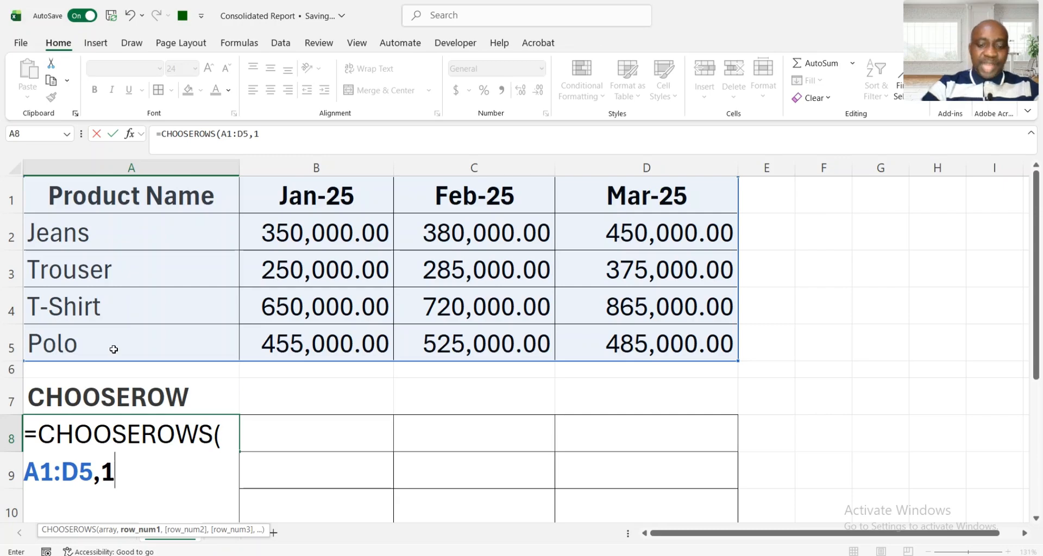
pyautogui.write(',')
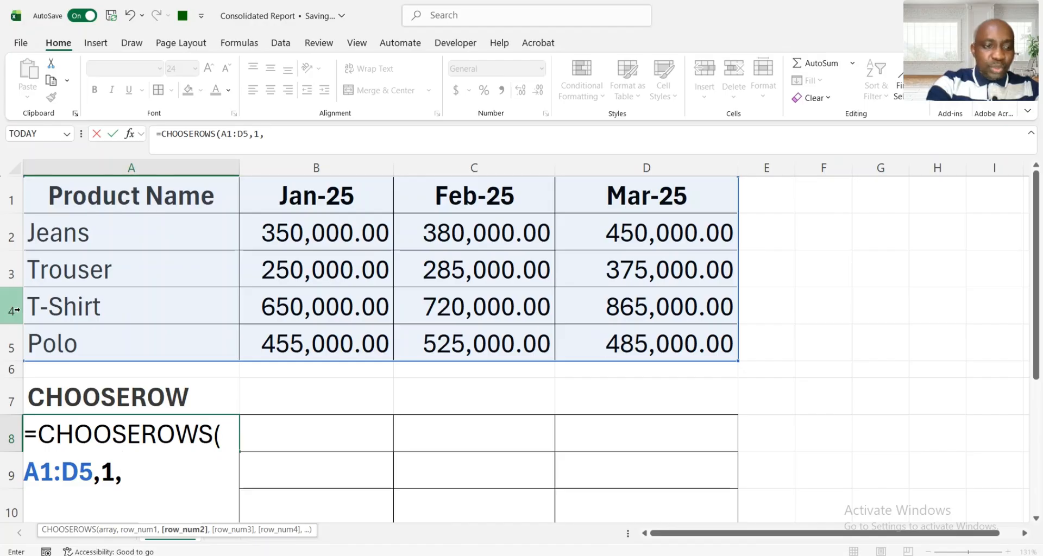
pyautogui.write('4,')
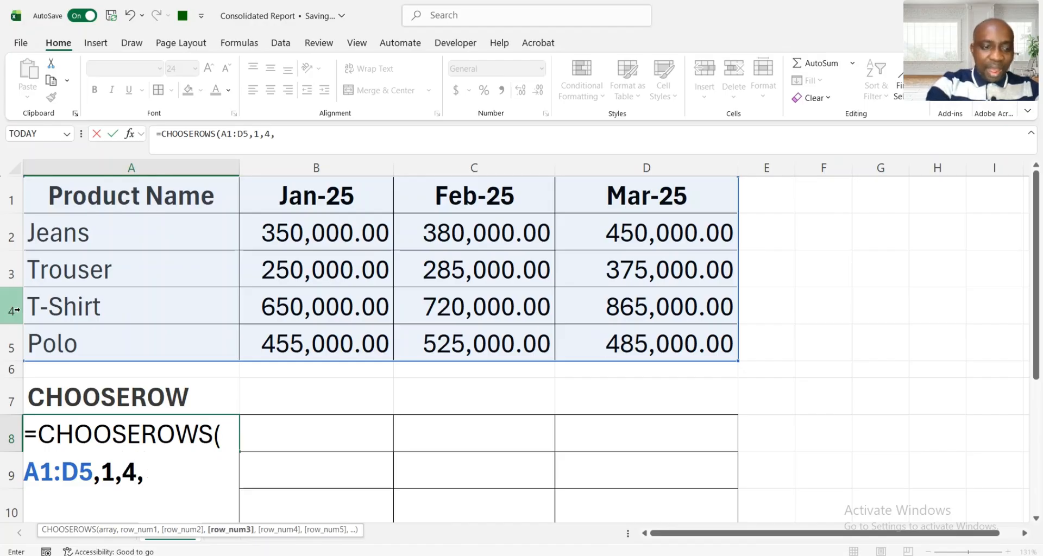
pyautogui.write('5')
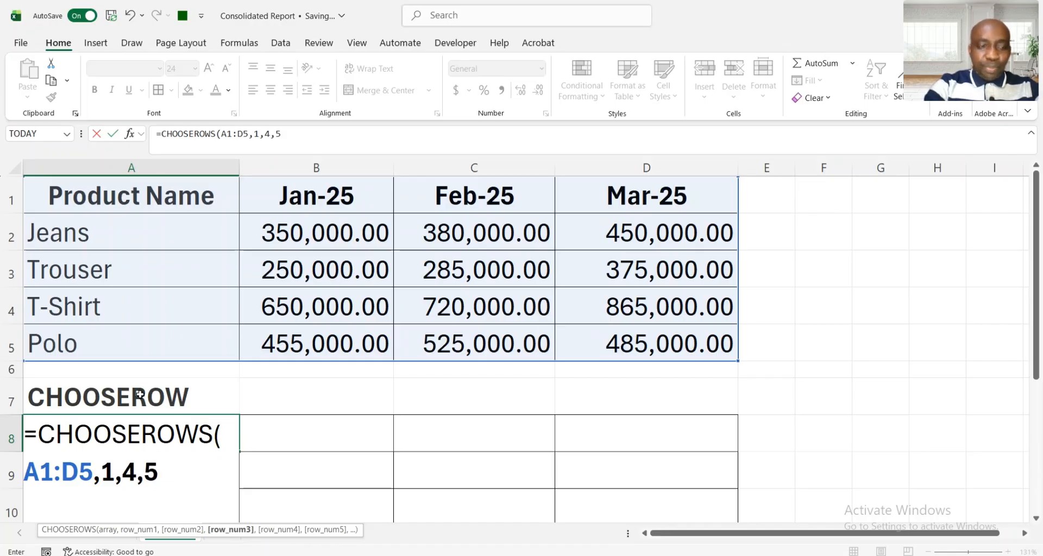
pyautogui.write(')')
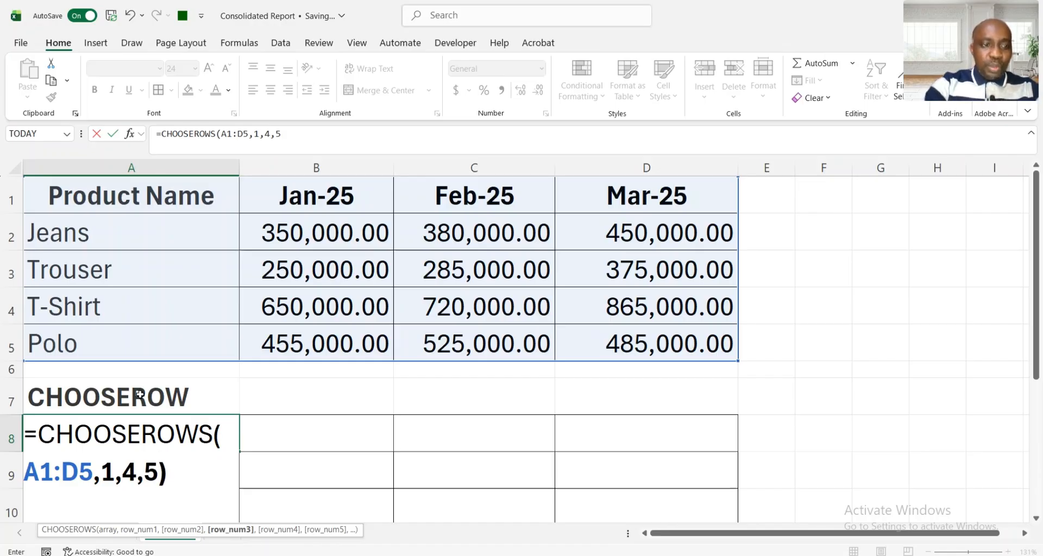
pyautogui.hotkey('ctrl', 'Return')
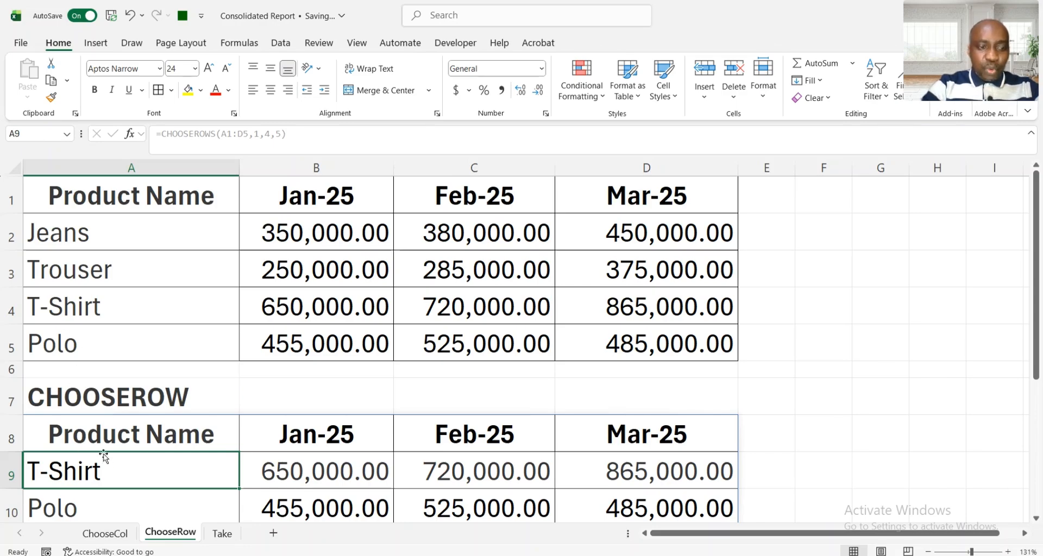
# Compare the extracted rows under the CHOOSEROW heading with rows 1, 4 and 5 of the source table.
pyautogui.click(57, 433)
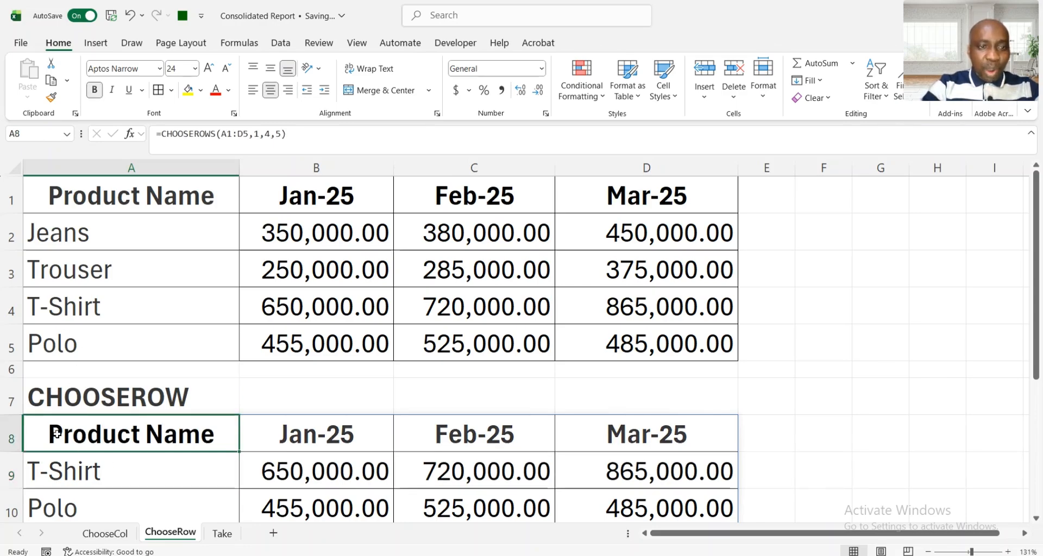
pyautogui.click(14, 201)
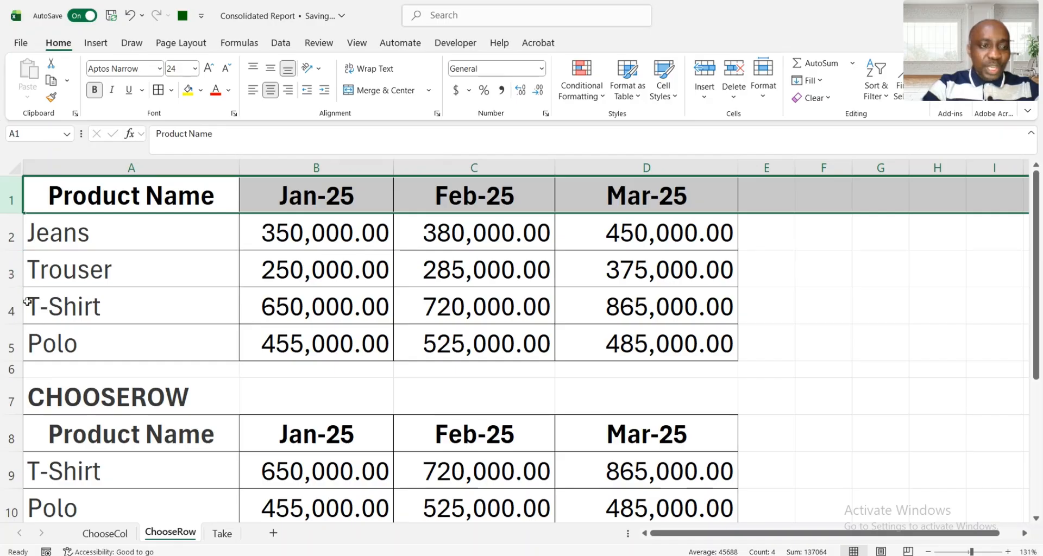
pyautogui.click(11, 310)
pyautogui.click(11, 343)
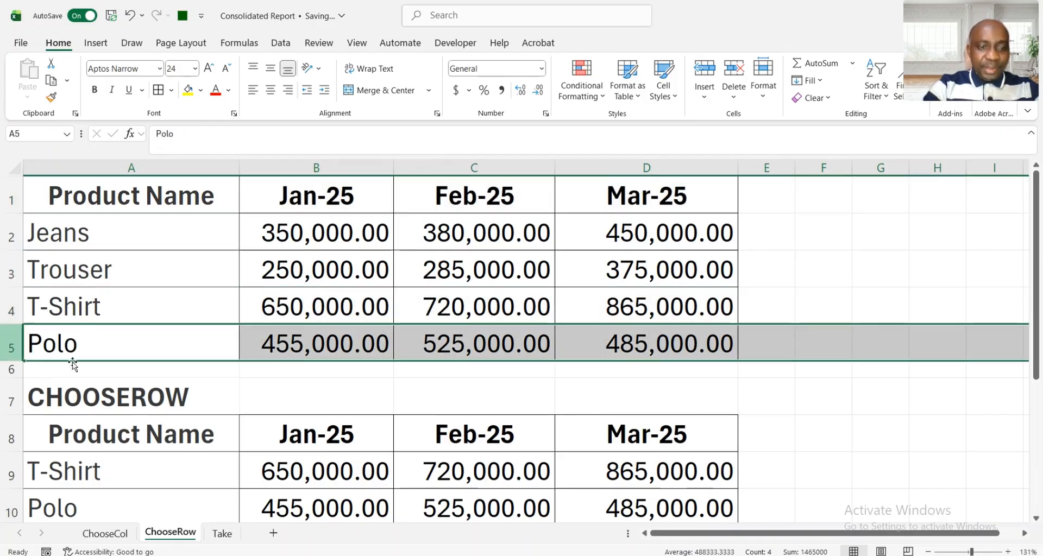
pyautogui.scroll(-1, 261, 475)
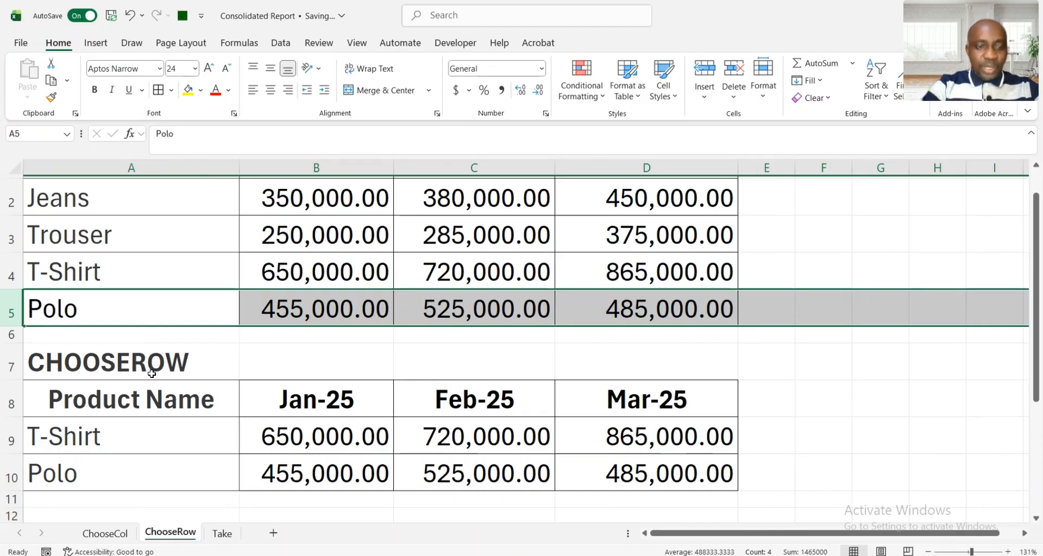
pyautogui.scroll(1, 151, 374)
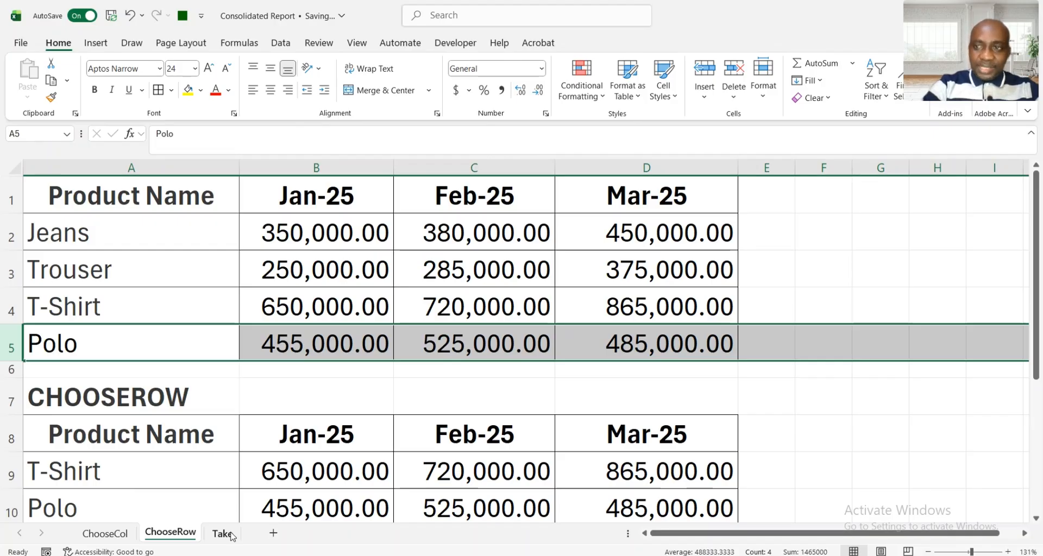
# On the Take sheet, start a TAKE formula in cell A9 with the product table A1:D5 as its array.
pyautogui.click(223, 533)
pyautogui.click(75, 449)
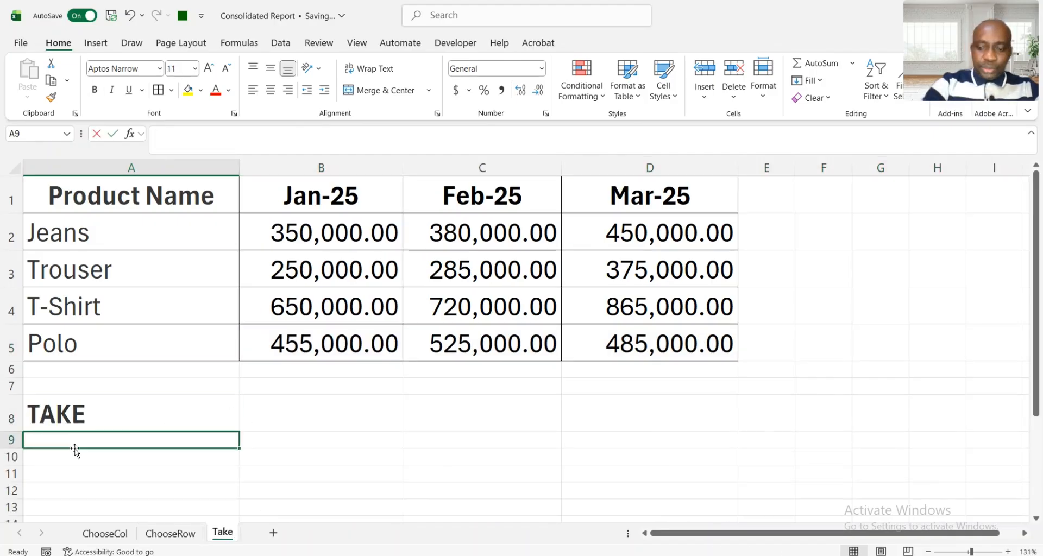
pyautogui.write('=take')
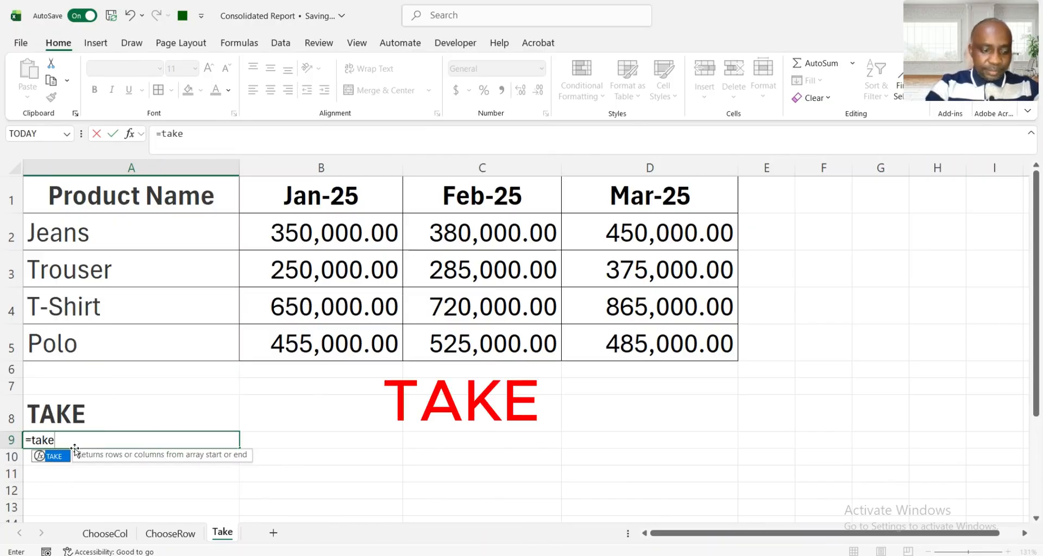
pyautogui.press('Tab')
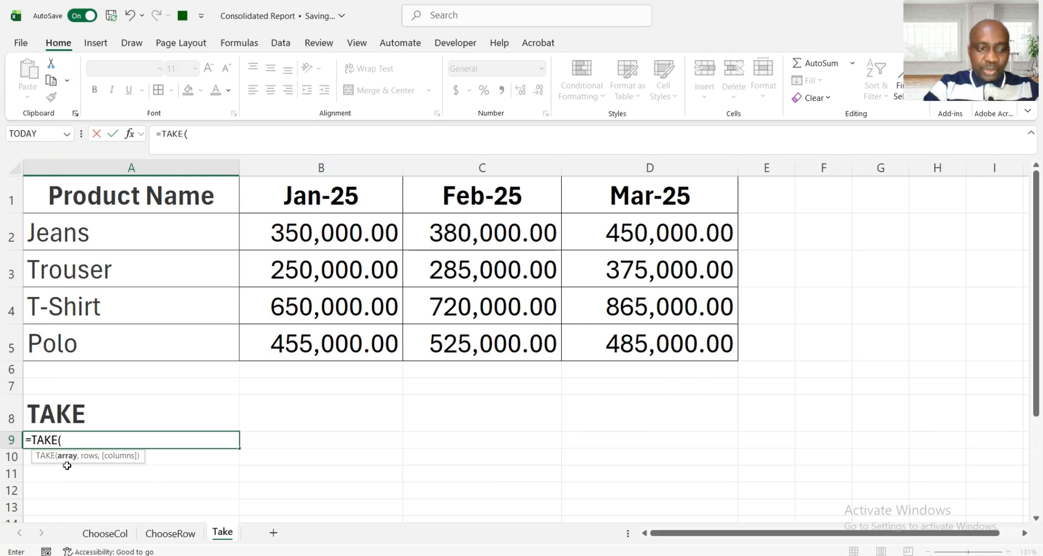
pyautogui.moveTo(82, 197); pyautogui.dragTo(82, 197)
pyautogui.hotkey('ctrl', 'shift', 'Right')
pyautogui.hotkey('ctrl', 'shift', 'Down')
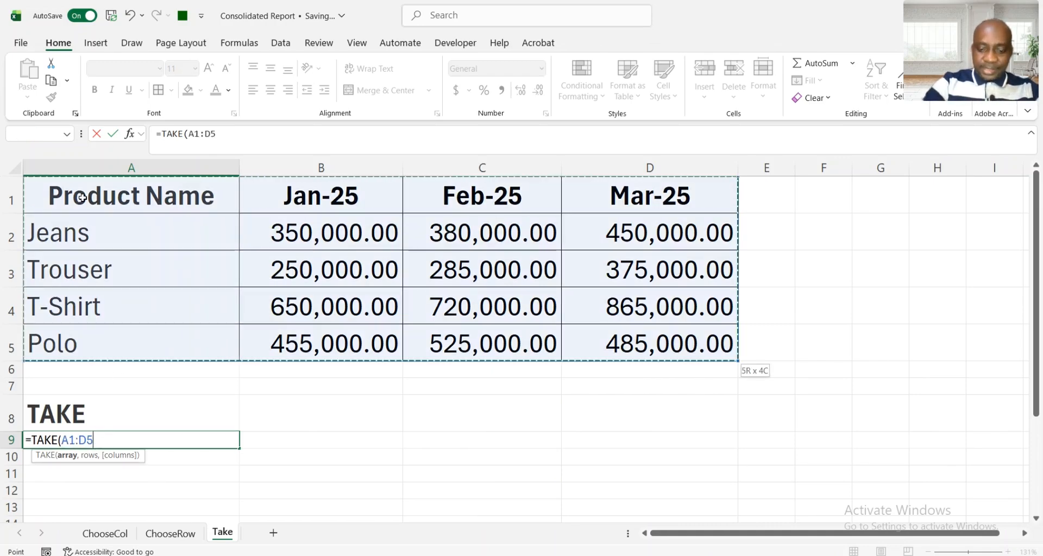
# Complete the TAKE formula with 4 rows and 3 columns and enter it in the cell.
pyautogui.write(',,')
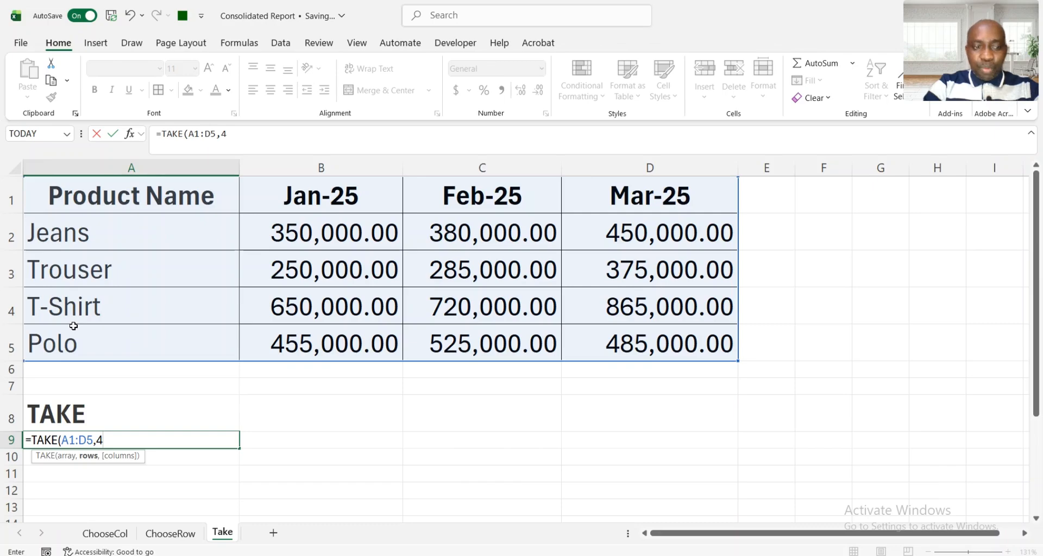
pyautogui.write(',')
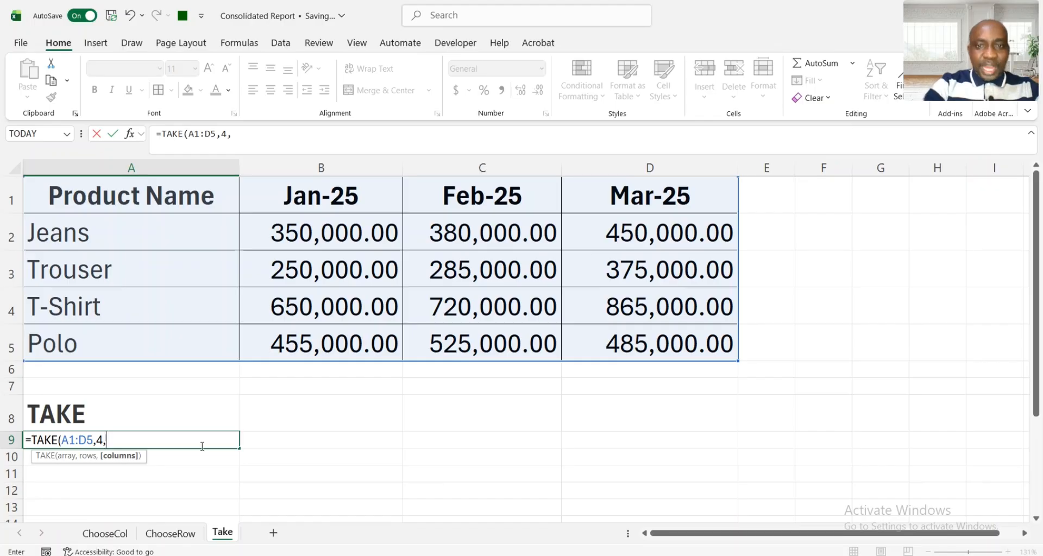
pyautogui.write('3')
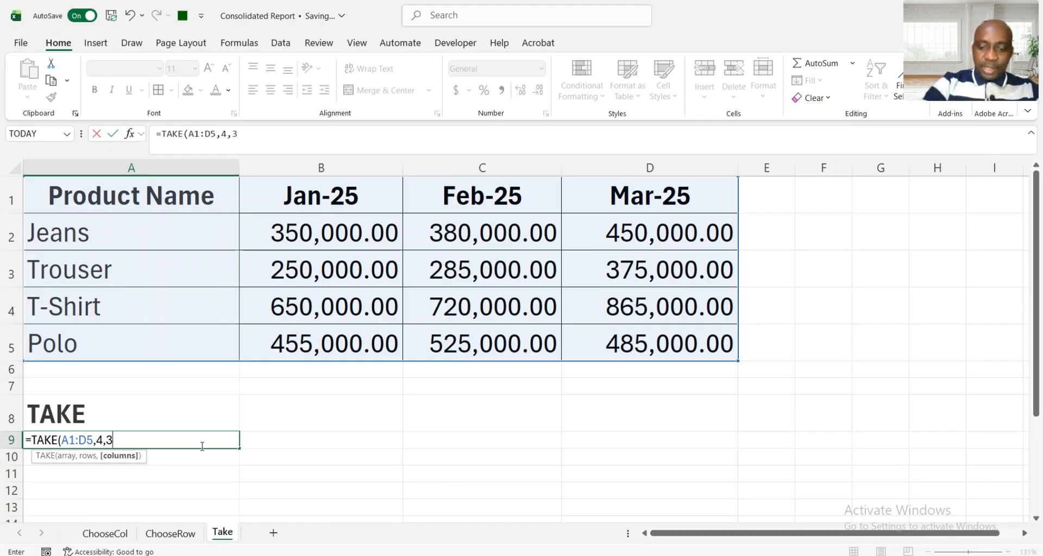
pyautogui.write(')')
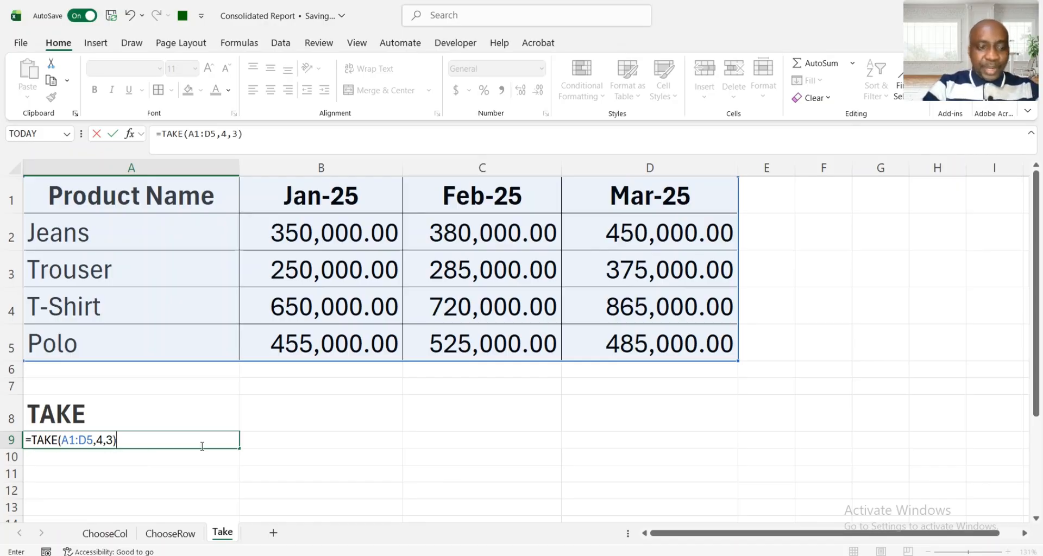
pyautogui.press('Return')
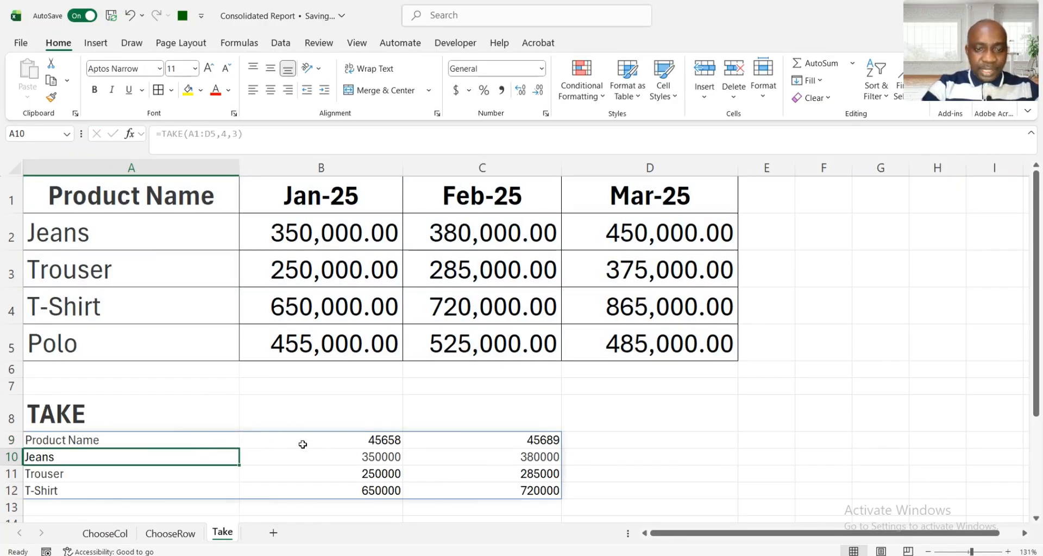
# Copy the formatting of the Jan-25 header in B1 onto the extracted month headers in B9:C9.
pyautogui.click(373, 436)
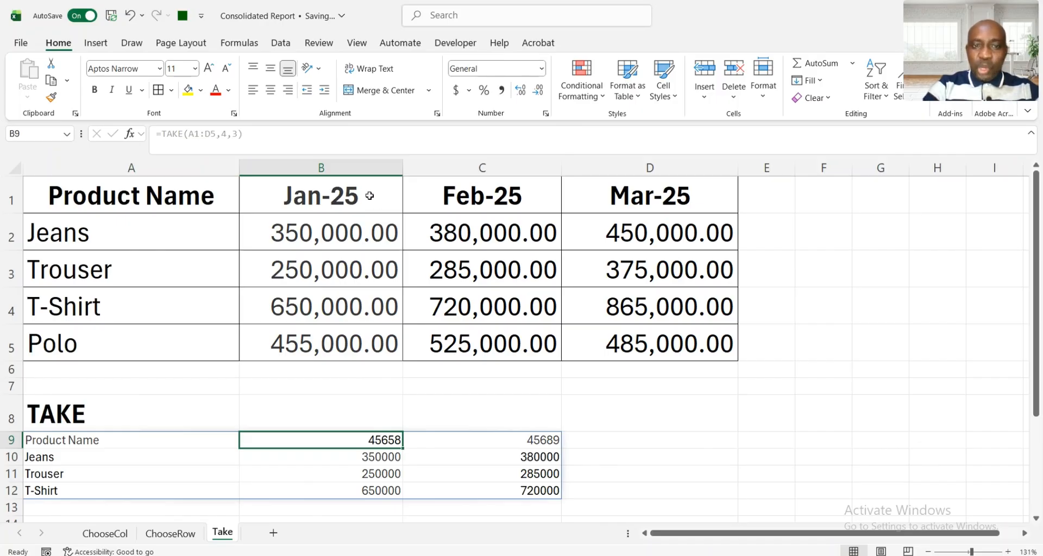
pyautogui.click(336, 197)
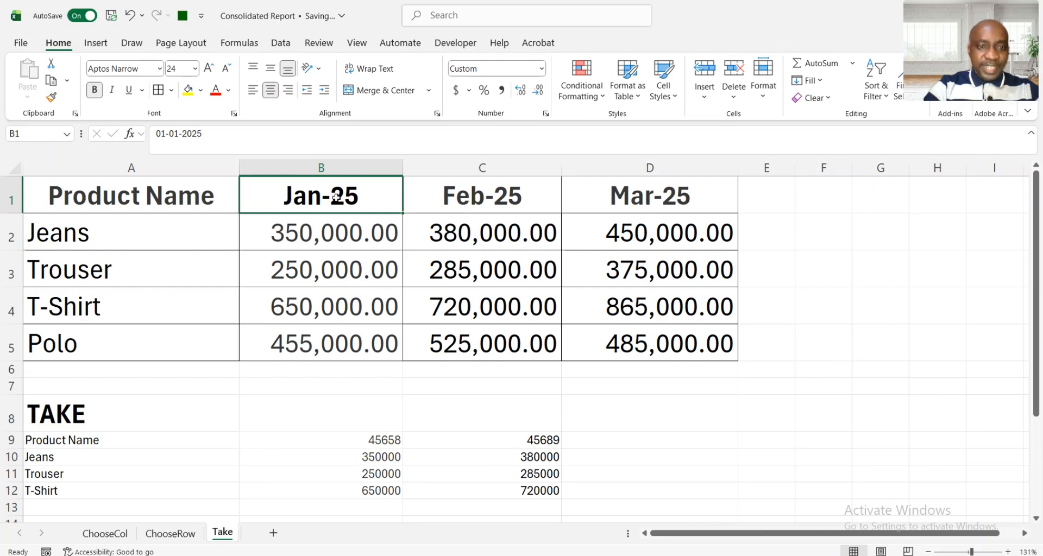
pyautogui.click(51, 98)
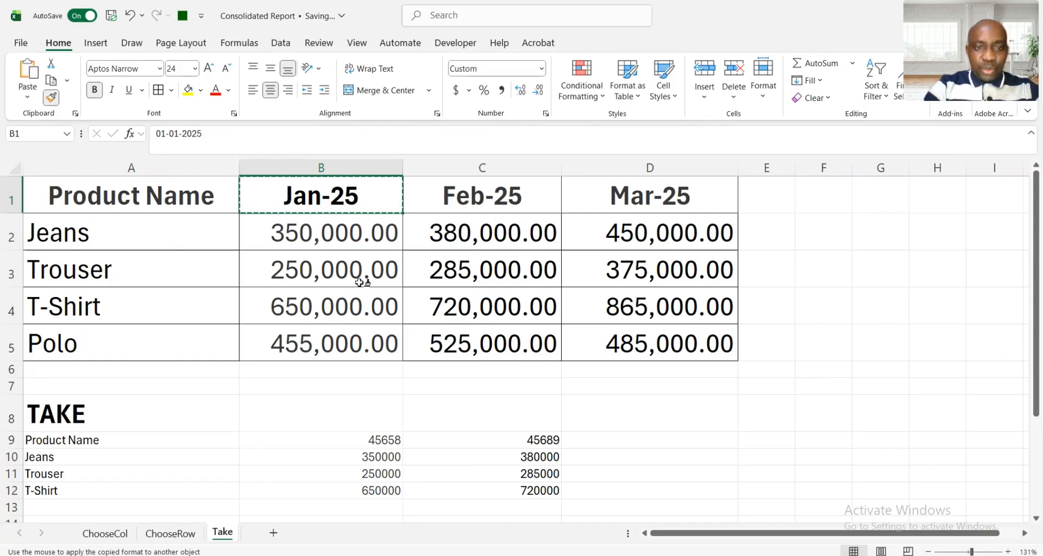
pyautogui.click(389, 439)
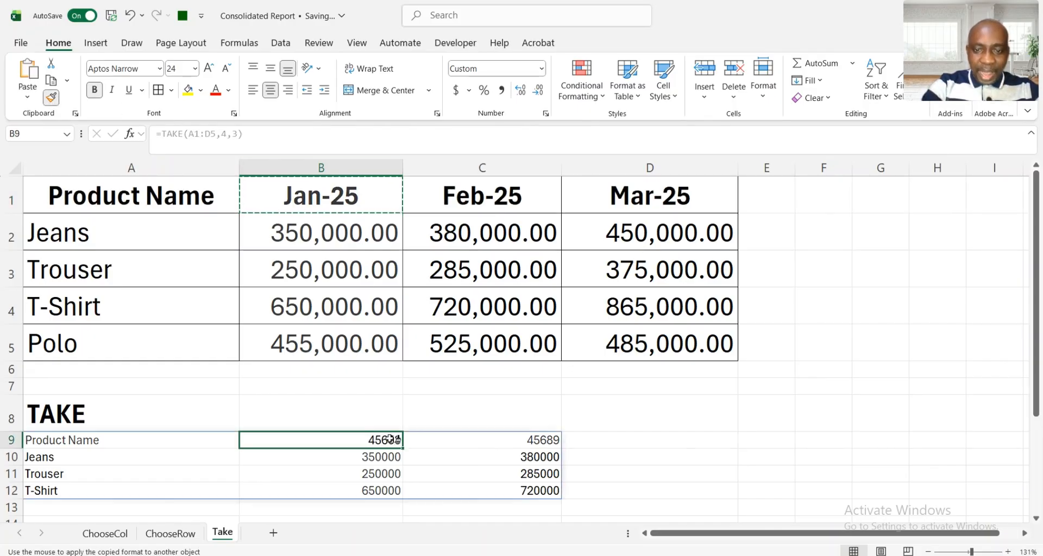
pyautogui.moveTo(390, 439); pyautogui.dragTo(479, 435)
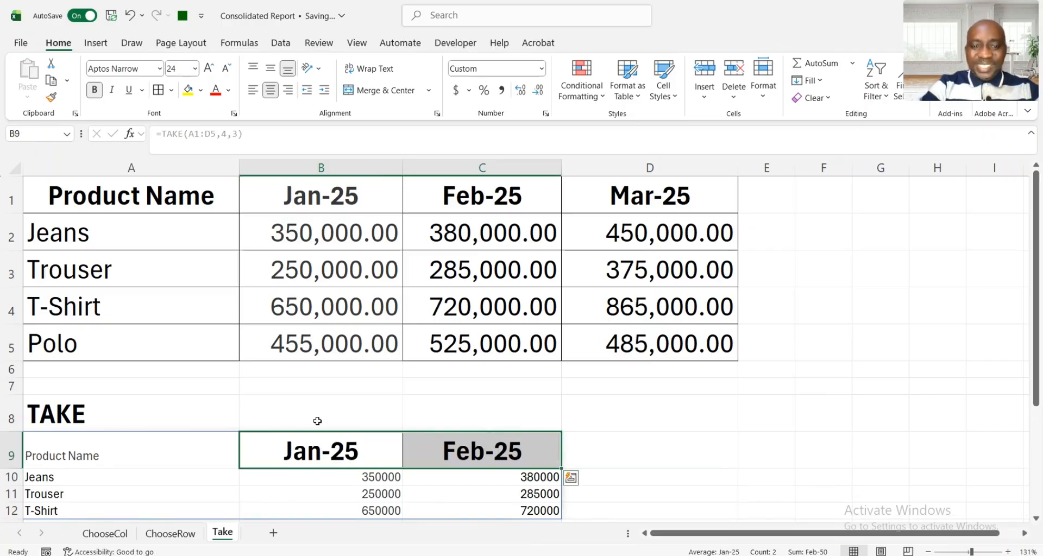
pyautogui.scroll(-1, 317, 420)
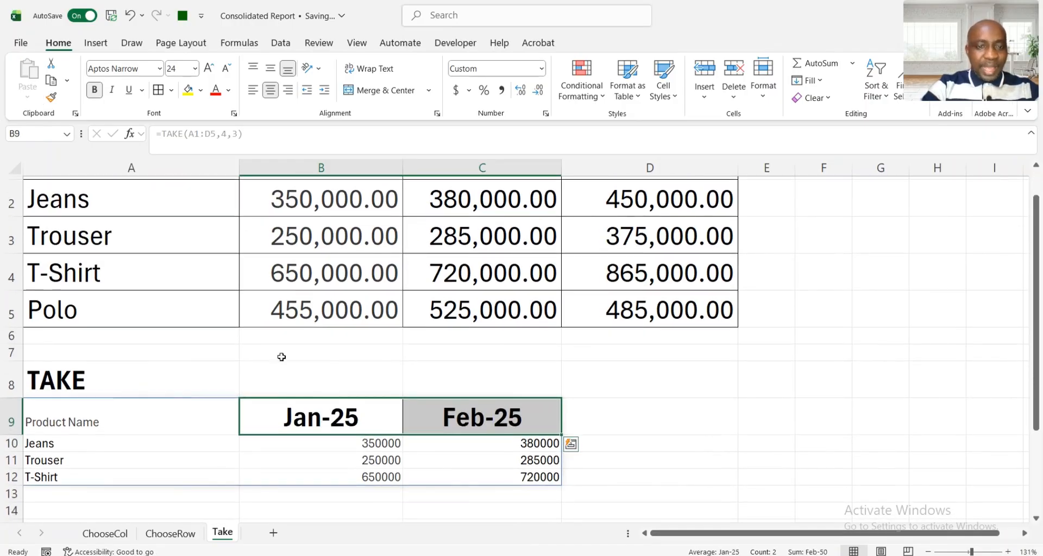
# Copy the number formatting of cell B2 onto the extracted sales figures in B10:C12.
pyautogui.scroll(1, 349, 240)
pyautogui.click(319, 237)
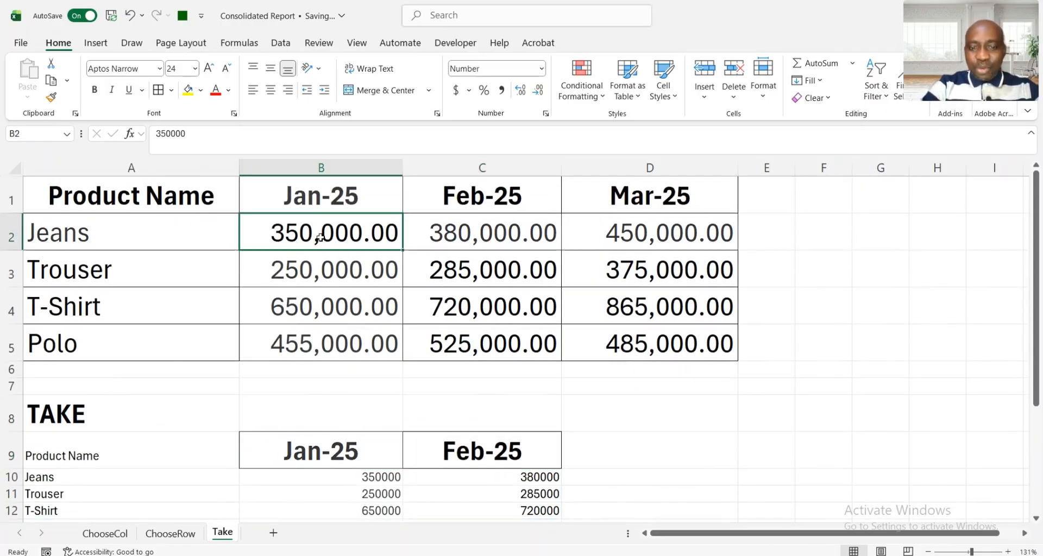
pyautogui.click(52, 98)
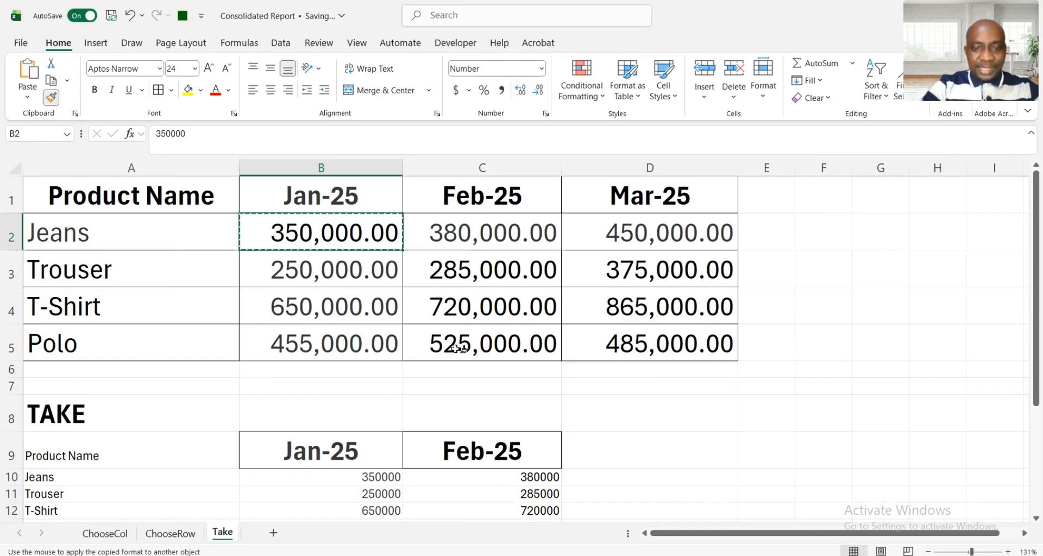
pyautogui.moveTo(372, 476)
pyautogui.mouseDown()
pyautogui.moveTo(499, 496)
pyautogui.moveTo(501, 507)
pyautogui.mouseUp()
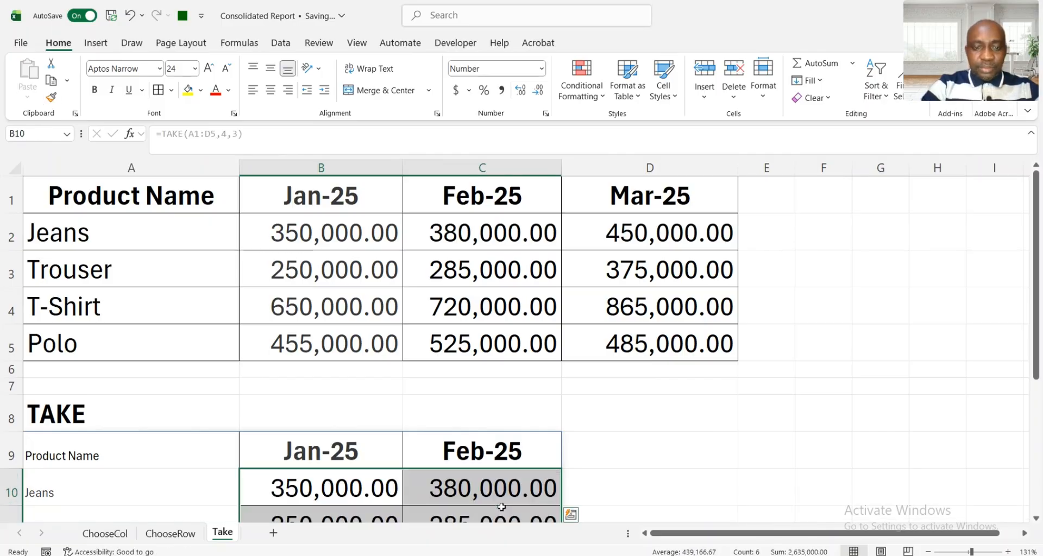
pyautogui.scroll(-2, 501, 507)
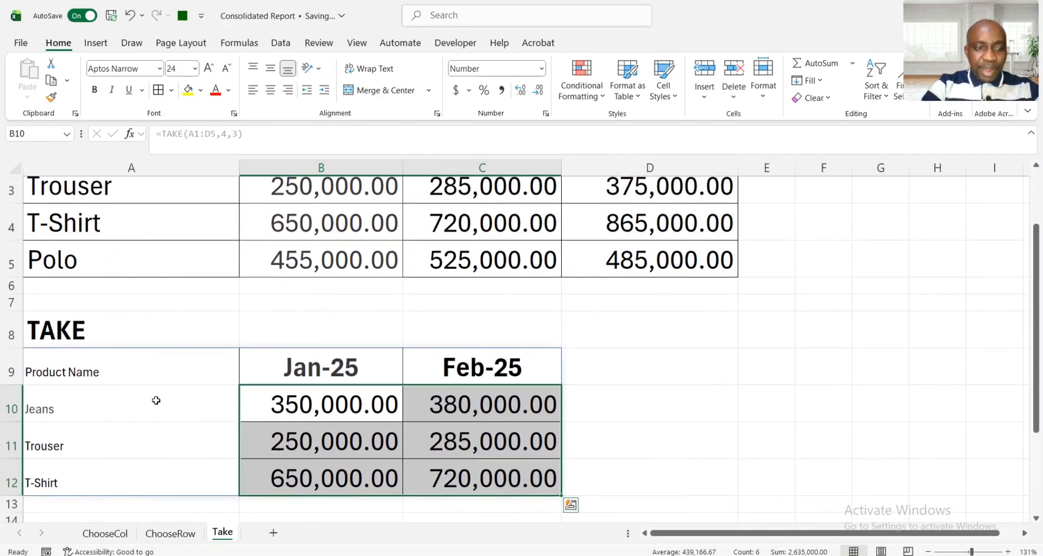
# Copy the formatting of the Product Name header in A1 onto the extracted header in A9.
pyautogui.scroll(2, 109, 373)
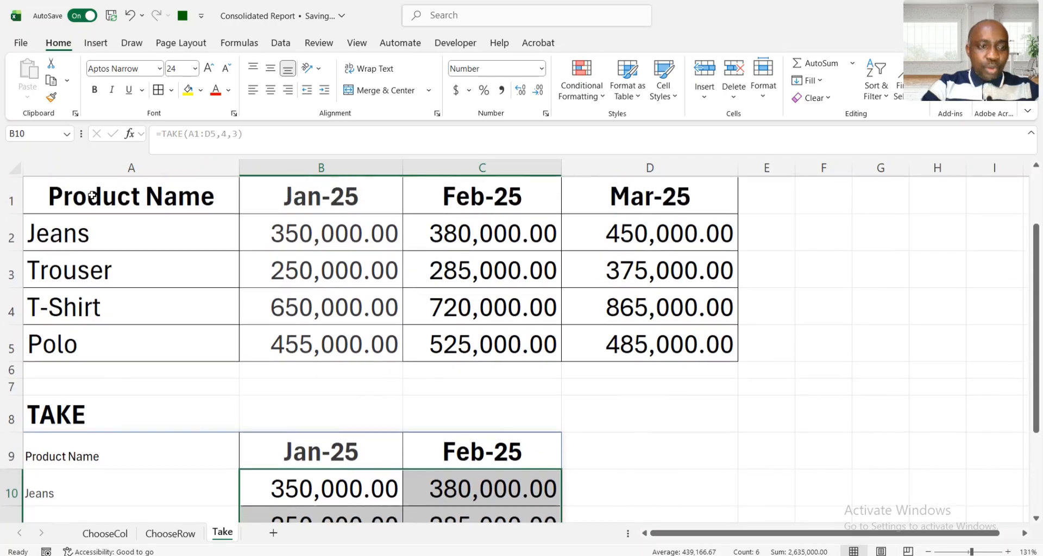
pyautogui.doubleClick(92, 195)
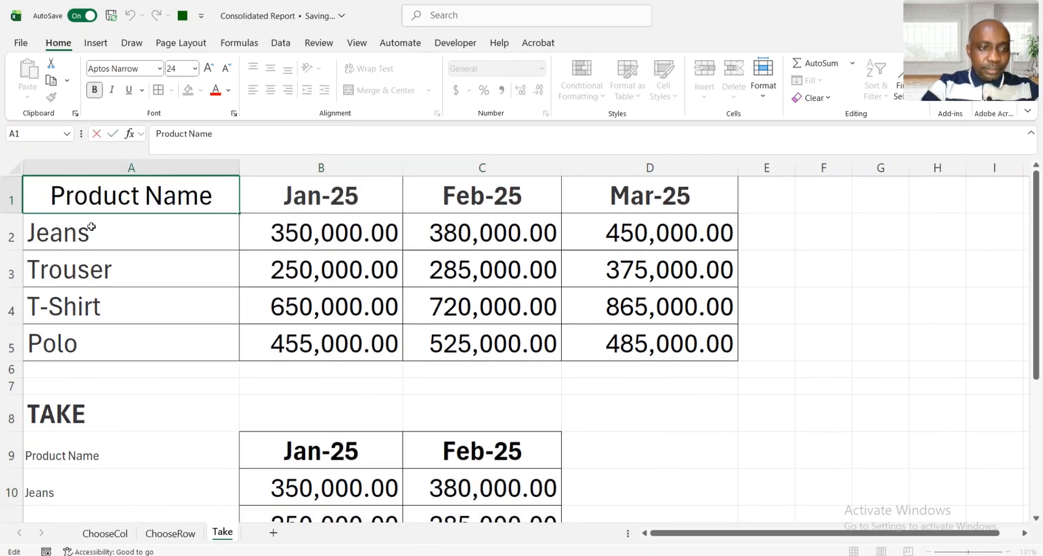
pyautogui.press('Escape')
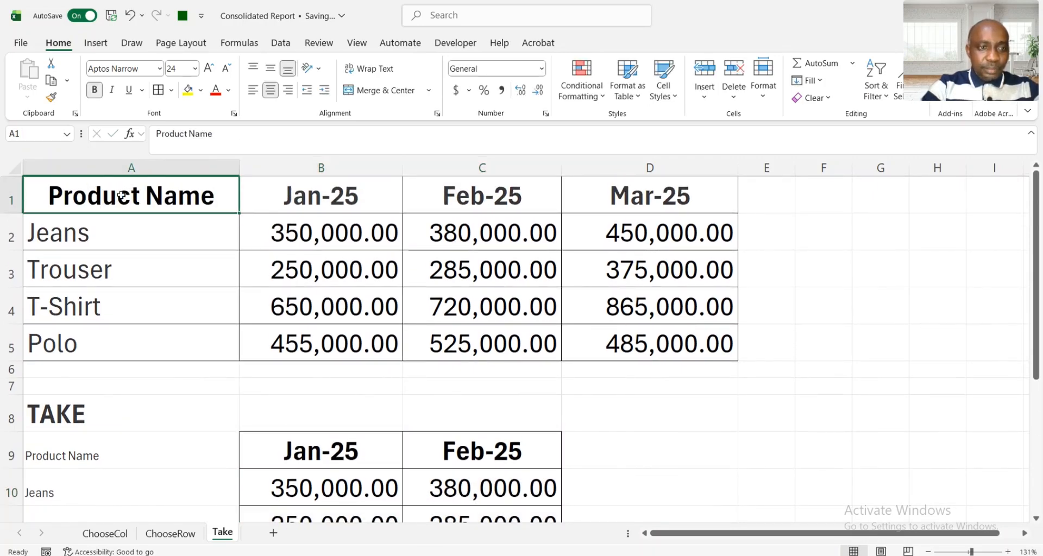
pyautogui.click(51, 97)
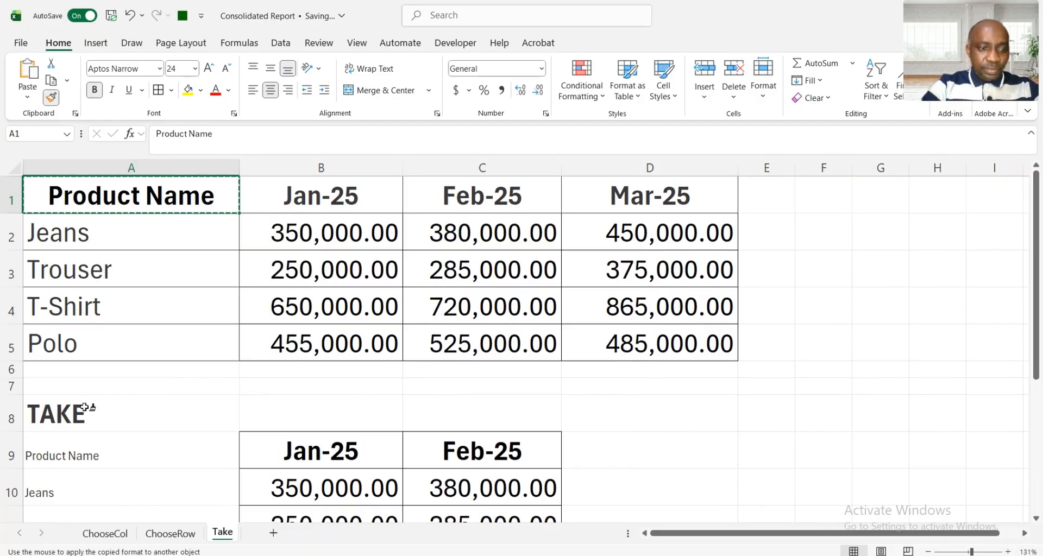
pyautogui.click(61, 452)
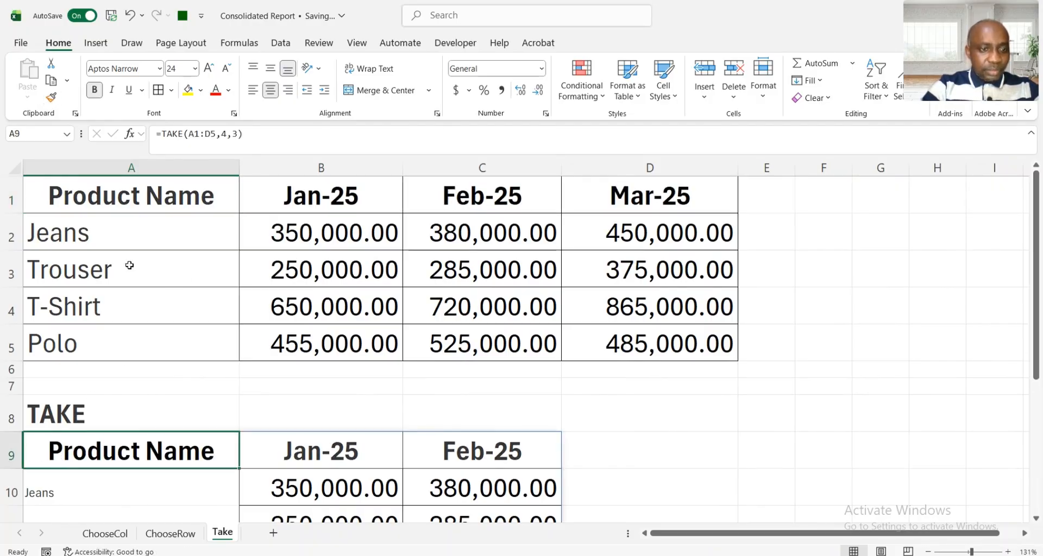
# Copy the formatting of the Jeans cell in A2 onto the extracted product names in A10:A12.
pyautogui.click(84, 245)
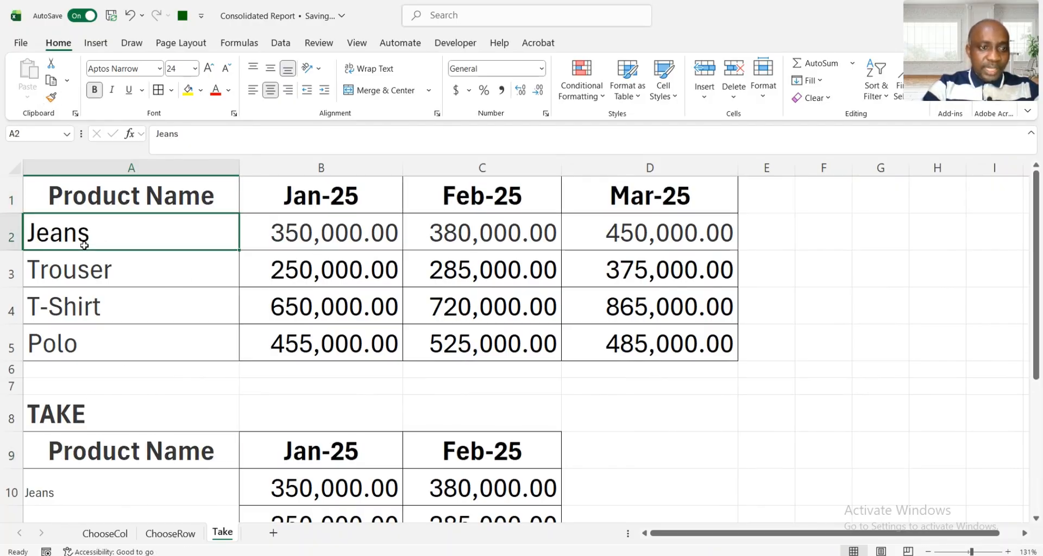
pyautogui.click(52, 98)
pyautogui.scroll(-1, 196, 347)
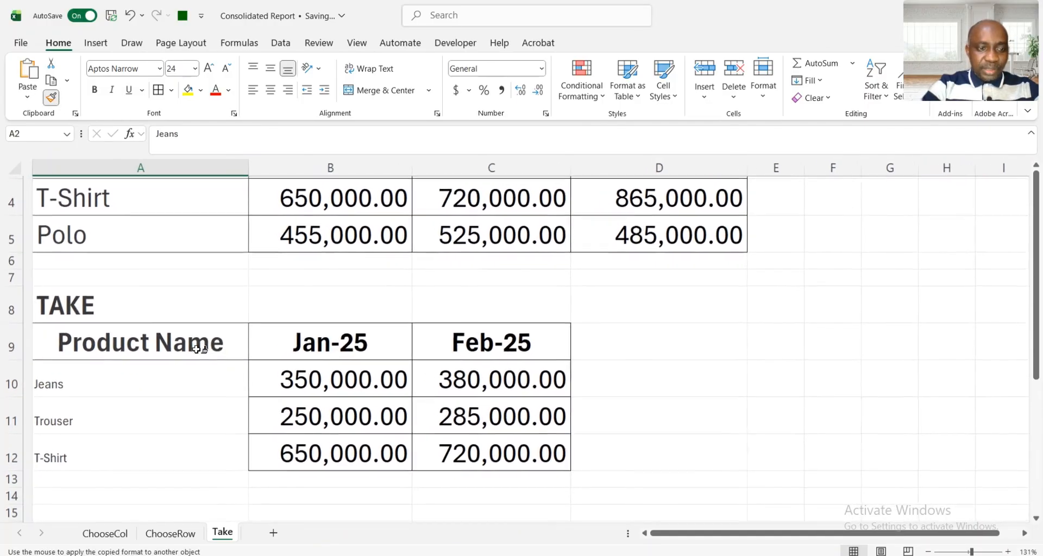
pyautogui.moveTo(89, 392); pyautogui.dragTo(92, 458)
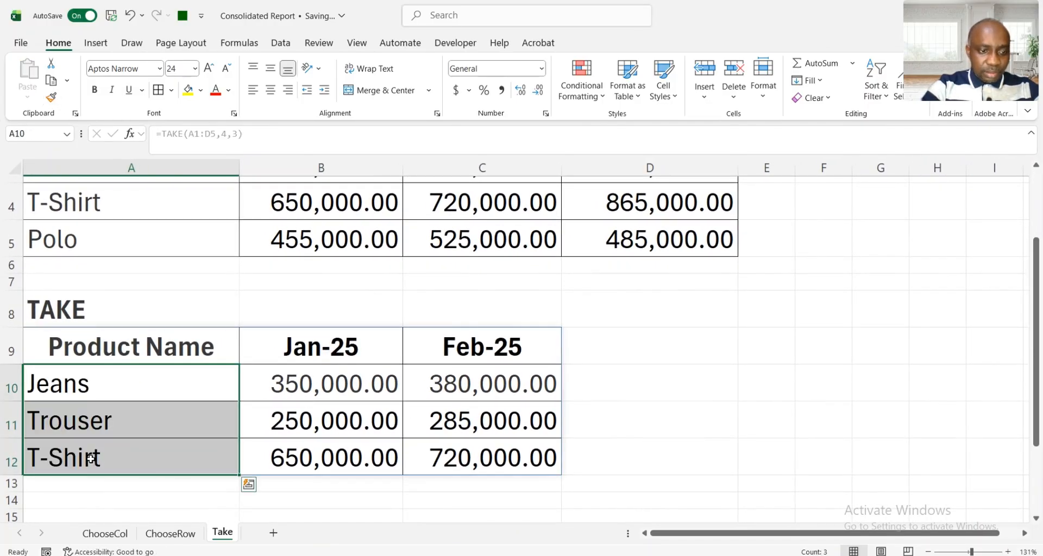
pyautogui.click(341, 380)
# Compare rows 1 to 4 and columns A to C of the source table with the extracted TAKE result.
pyautogui.scroll(1, 252, 403)
pyautogui.scroll(-1, 251, 402)
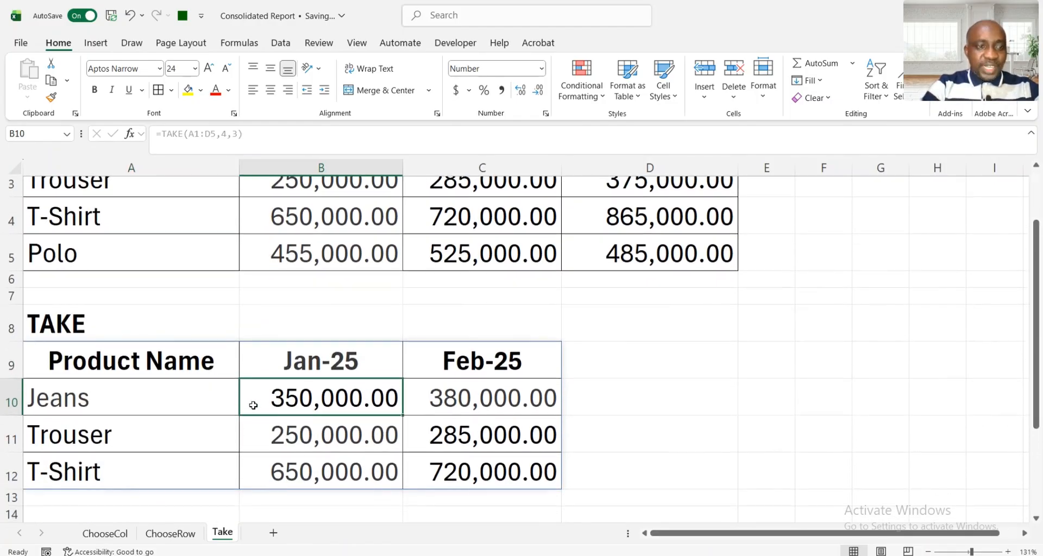
pyautogui.scroll(1, 253, 405)
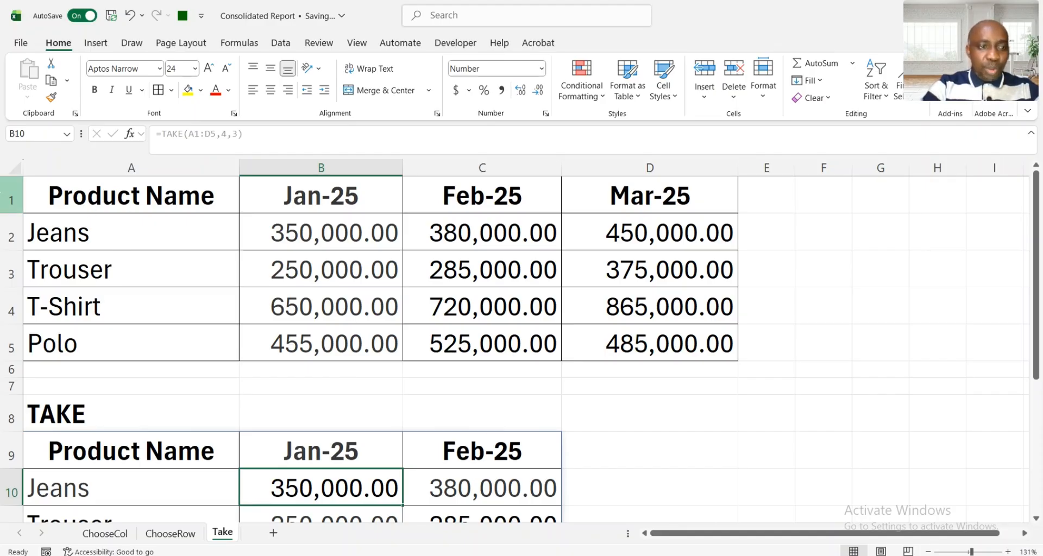
pyautogui.click(11, 197)
pyautogui.click(7, 234)
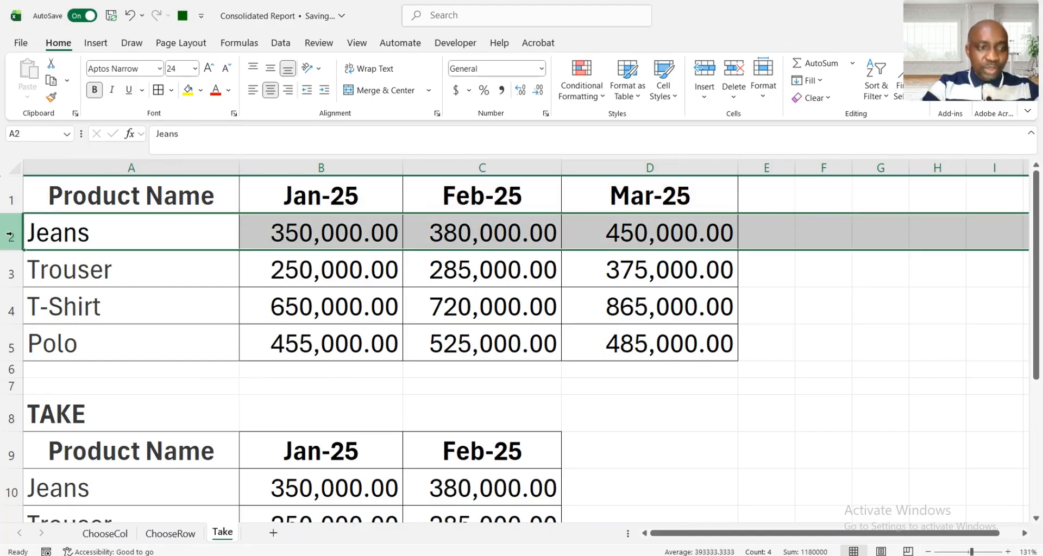
pyautogui.click(8, 264)
pyautogui.click(11, 300)
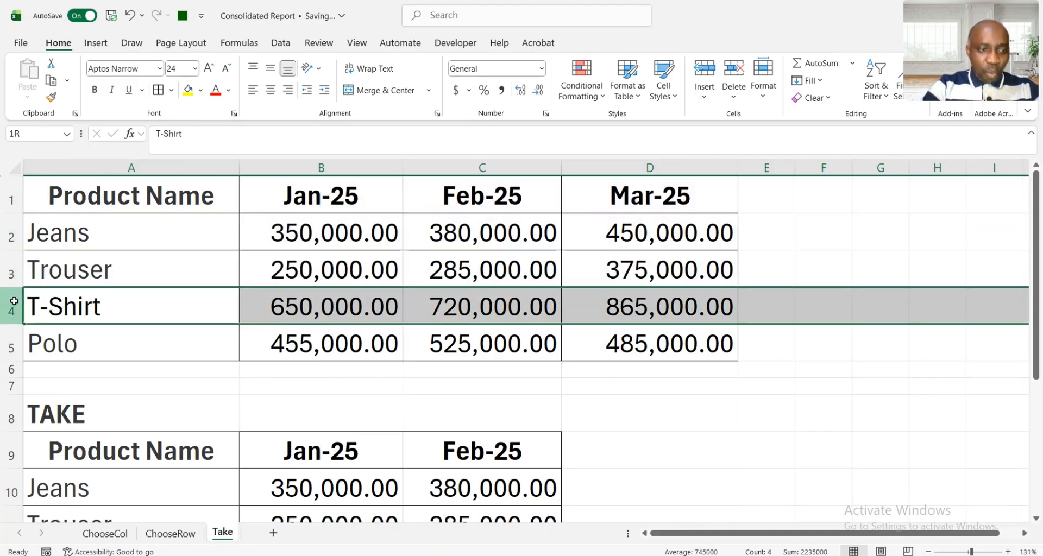
pyautogui.scroll(-3, 97, 308)
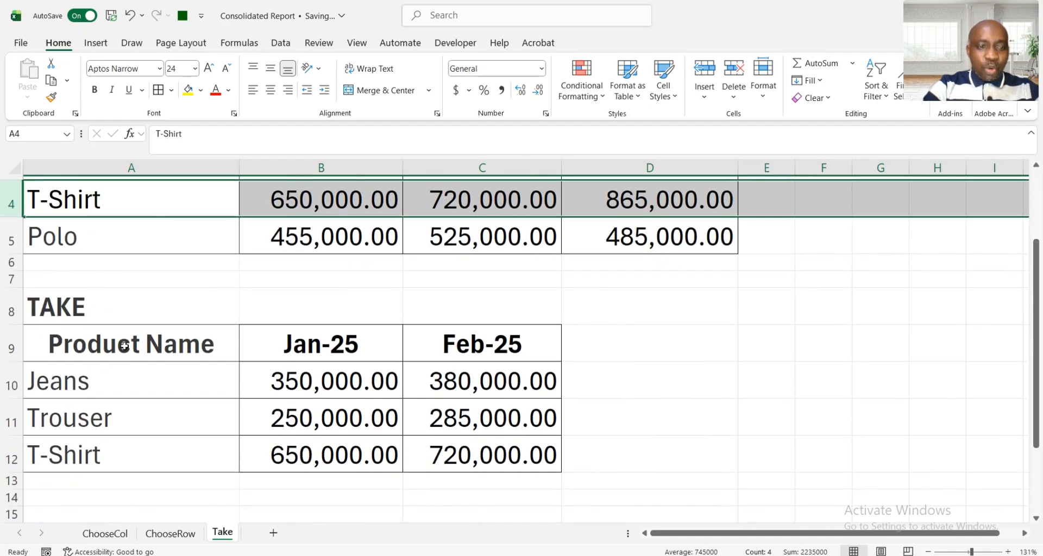
pyautogui.scroll(3, 124, 346)
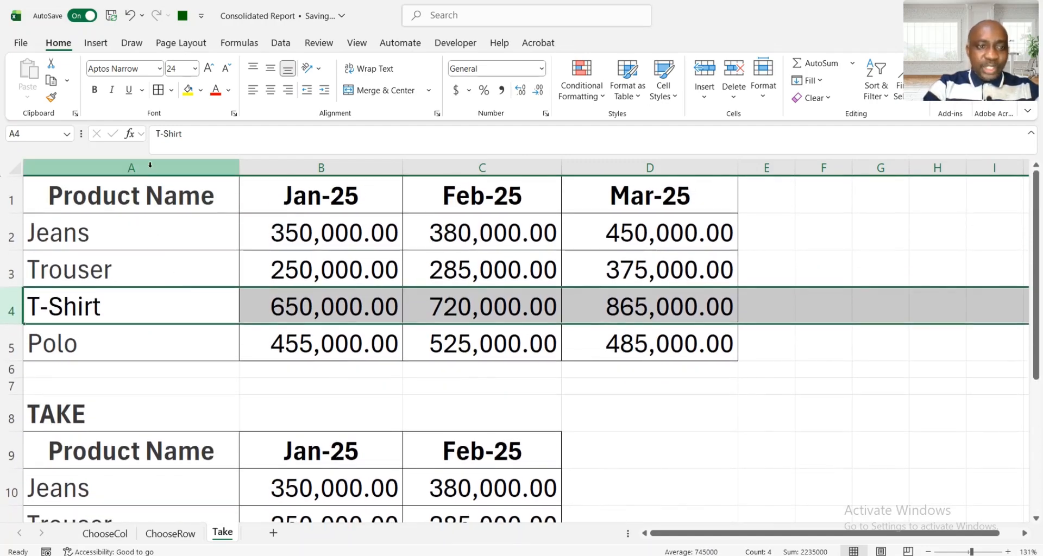
pyautogui.click(150, 165)
pyautogui.click(307, 169)
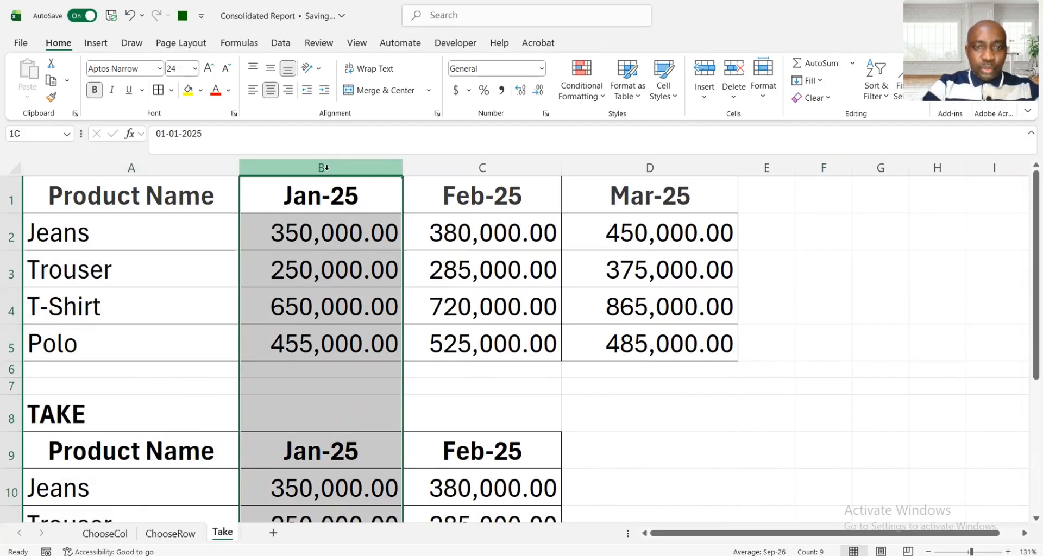
pyautogui.click(459, 173)
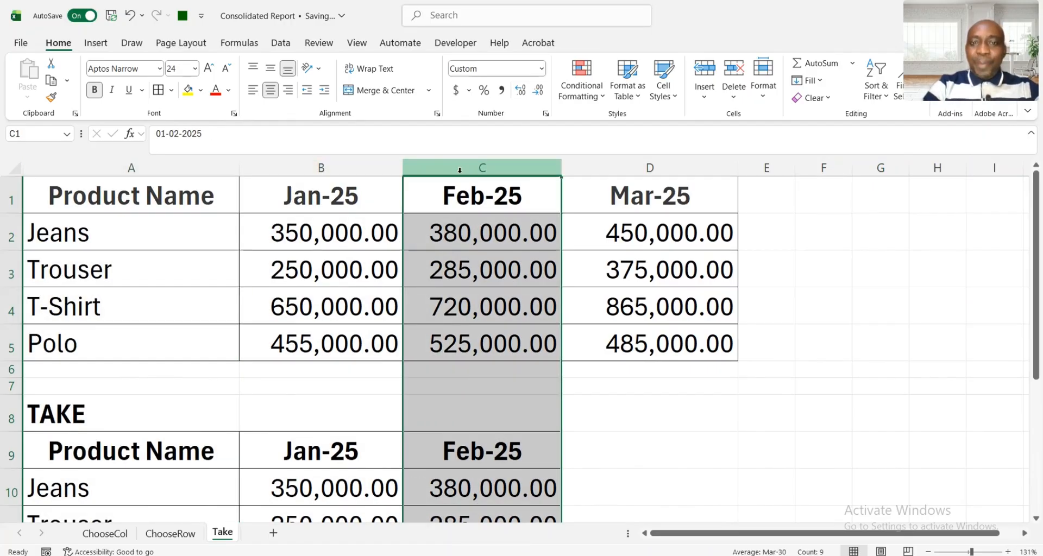
pyautogui.scroll(-1, 460, 324)
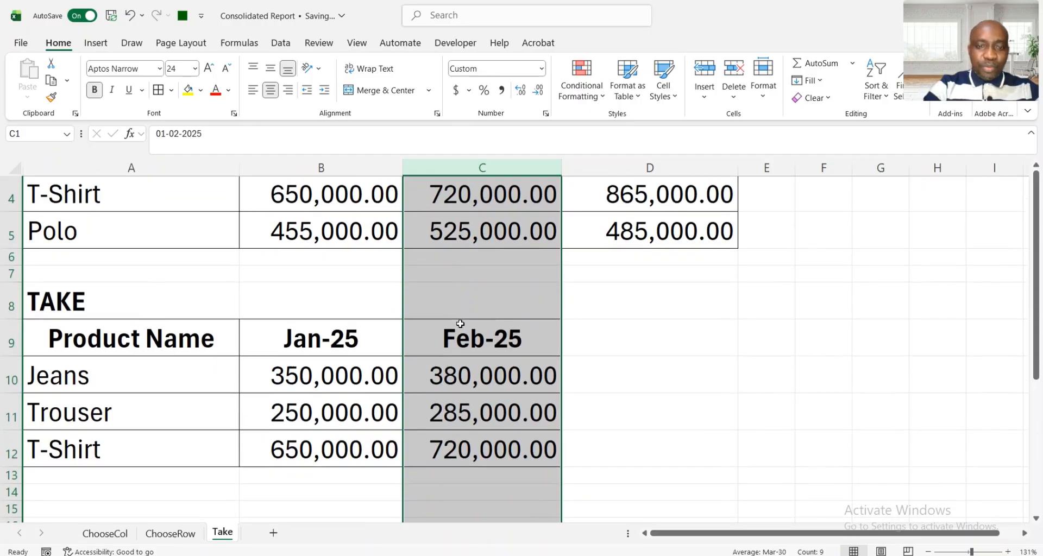